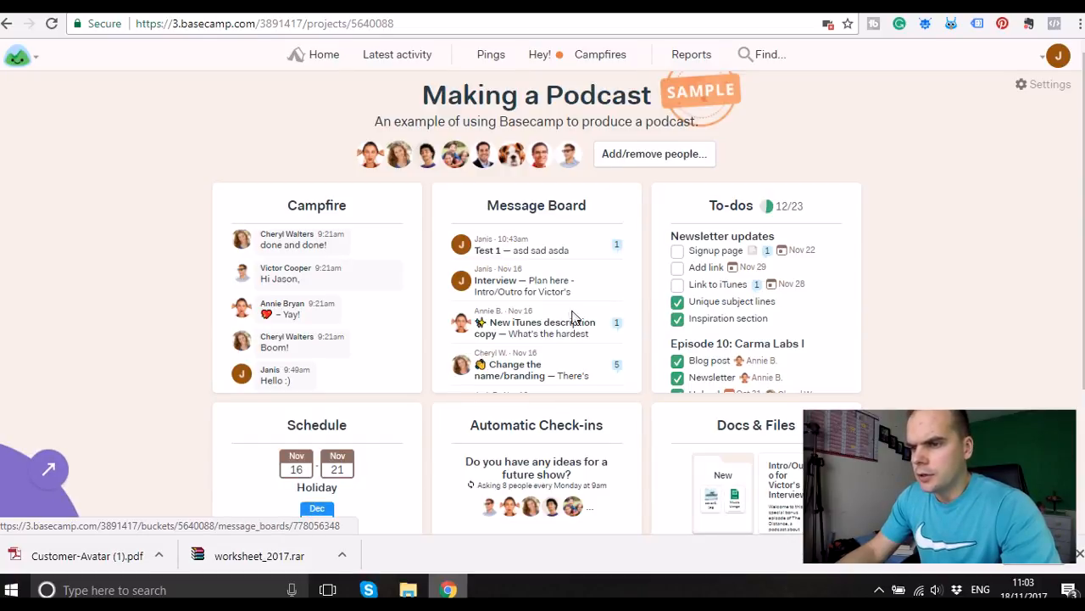
# Look over the Making a Podcast project page, view its Campfire chat and return to the project home.
pyautogui.scroll(-1, 572, 316)
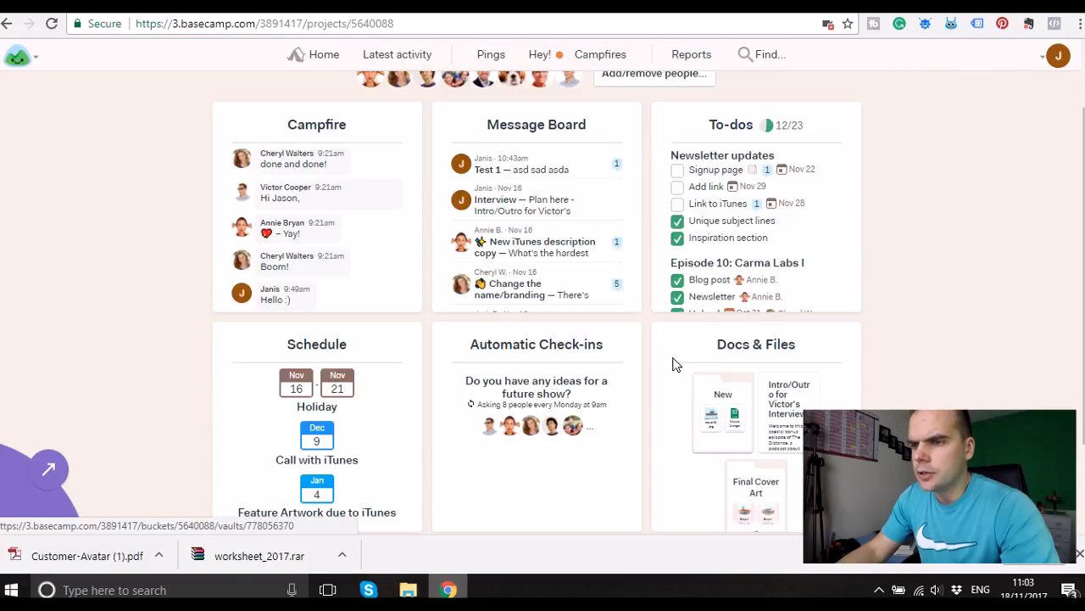
pyautogui.scroll(1, 672, 363)
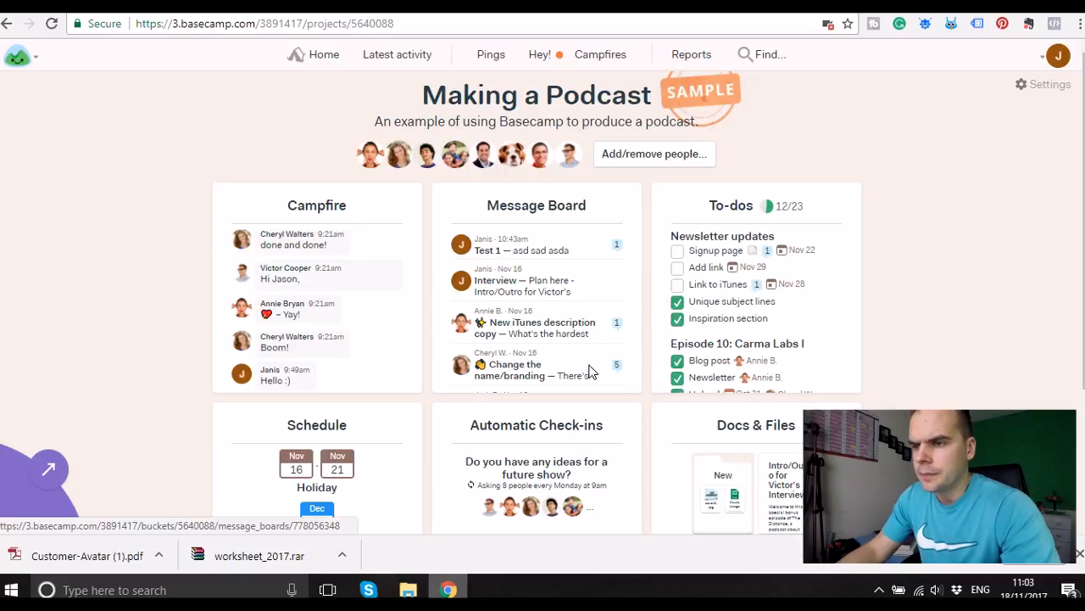
pyautogui.scroll(-1, 589, 368)
pyautogui.scroll(1, 591, 367)
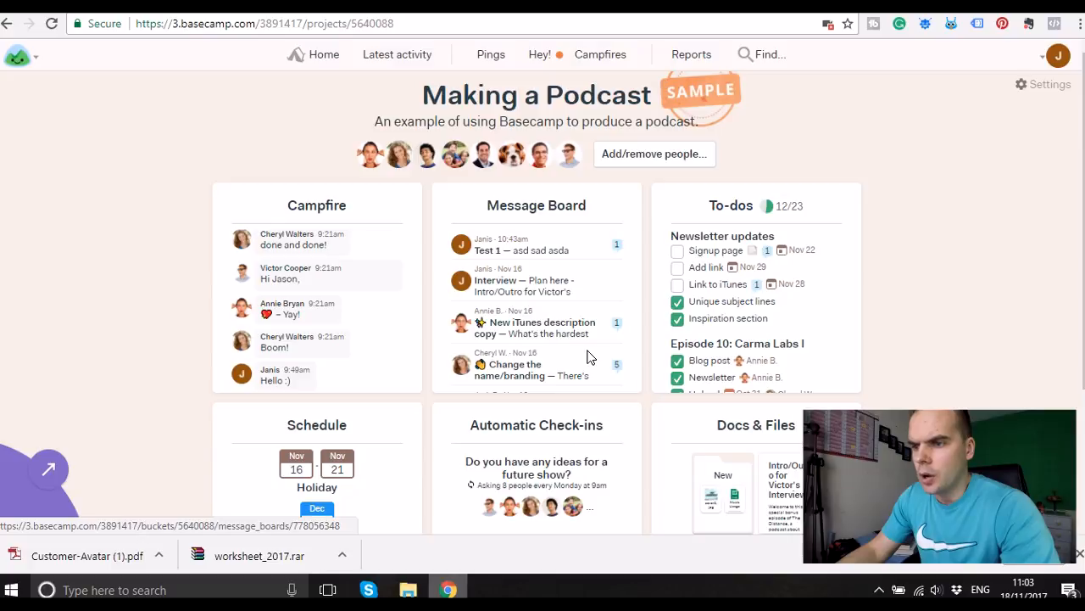
pyautogui.click(326, 251)
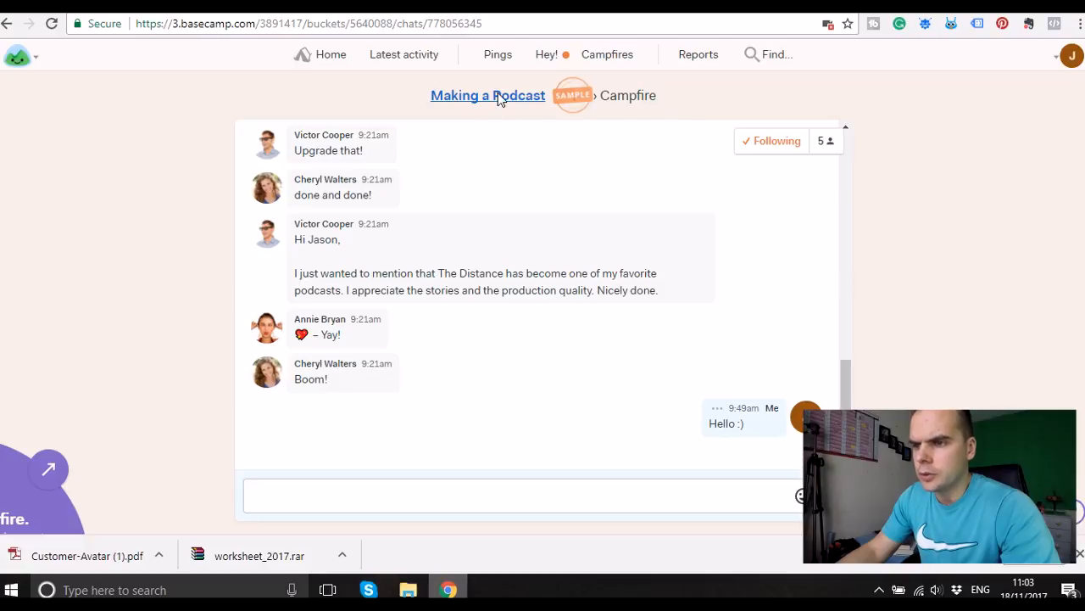
pyautogui.moveTo(501, 99)
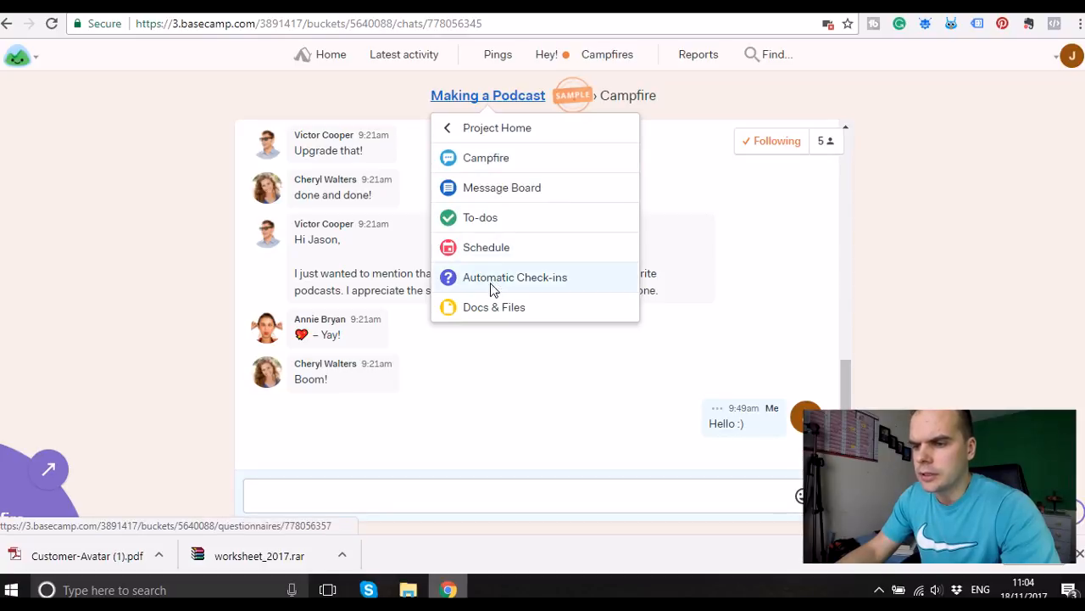
pyautogui.click(492, 131)
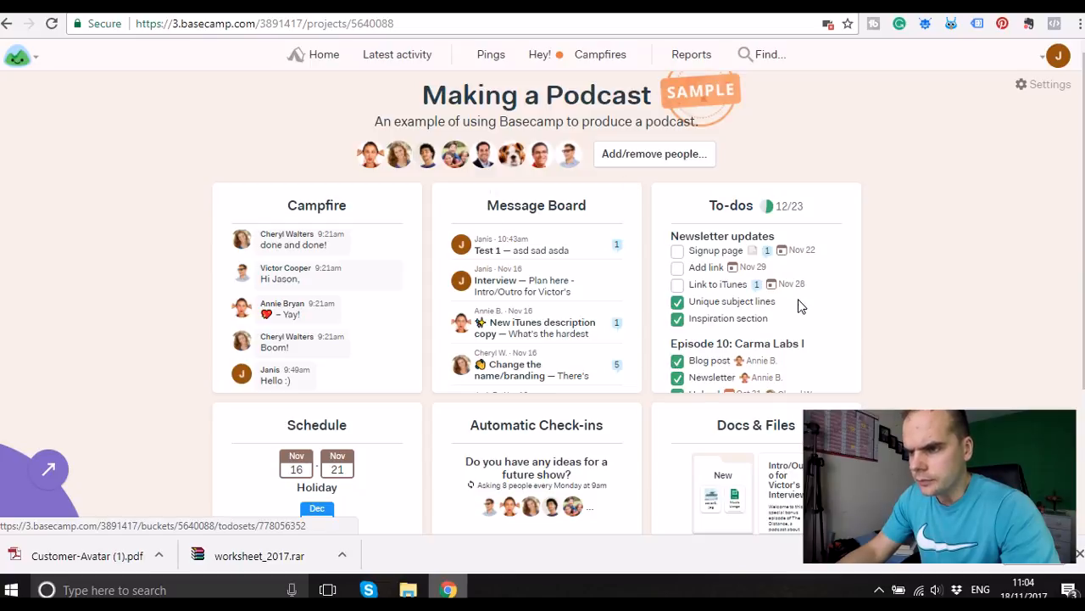
# Look through the Message Board and its "New iTunes description copy" message, ending back on the project home.
pyautogui.click(566, 351)
pyautogui.scroll(-4, 521, 327)
pyautogui.scroll(4, 517, 313)
pyautogui.scroll(-2, 515, 308)
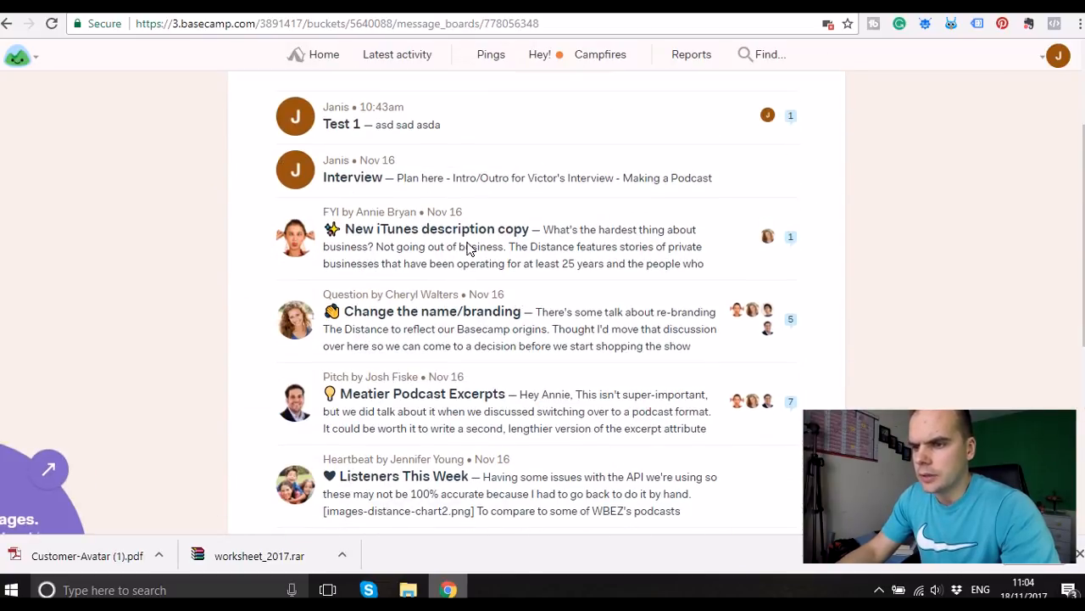
pyautogui.click(660, 286)
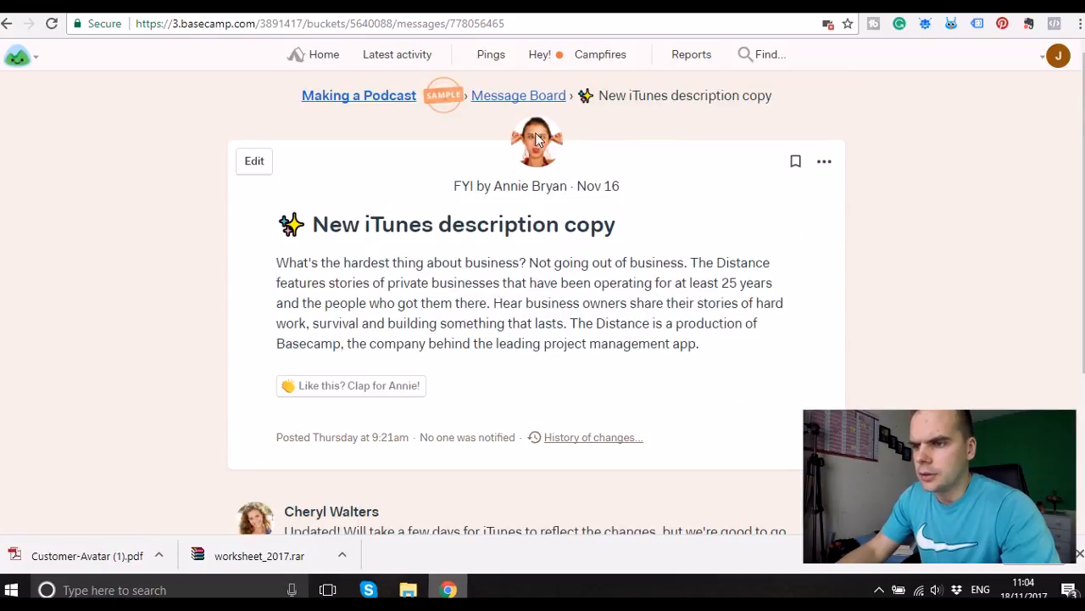
pyautogui.click(519, 96)
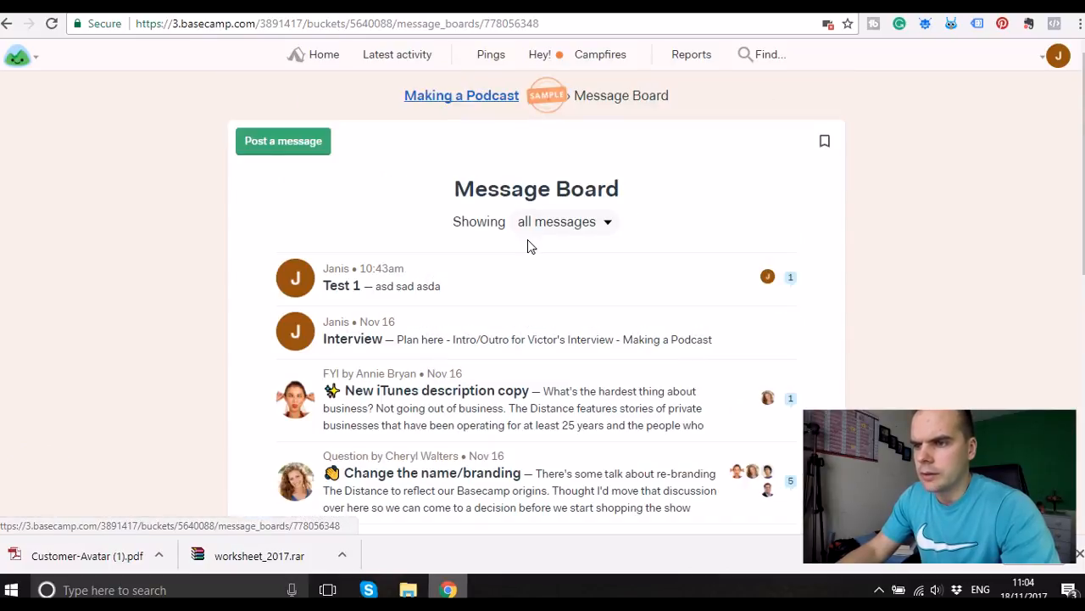
pyautogui.moveTo(460, 96)
pyautogui.click(458, 129)
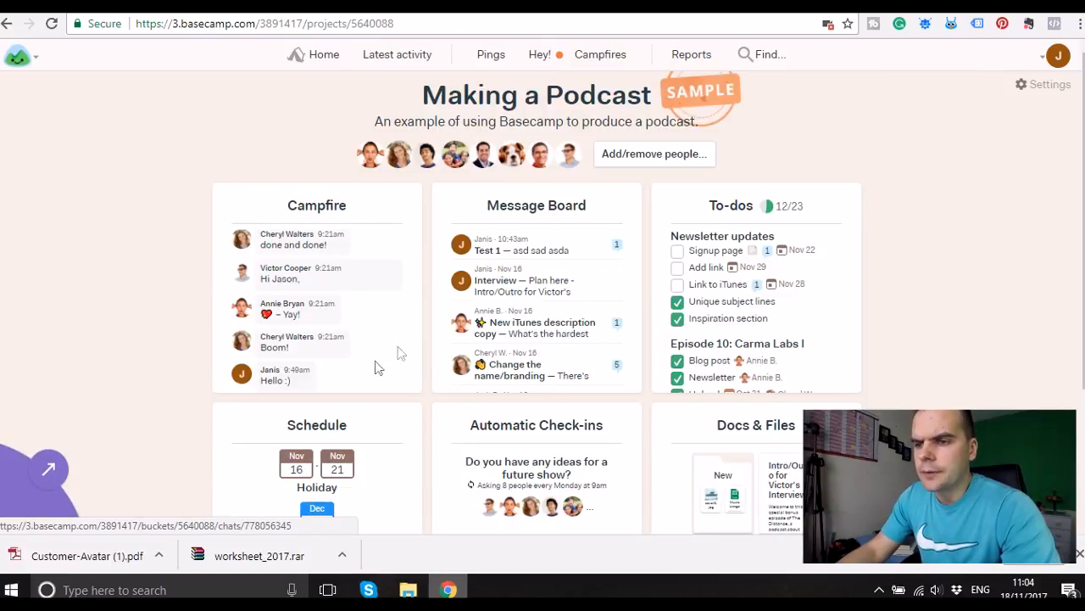
# Post the message "hi" in the project's Campfire chat.
pyautogui.click(314, 278)
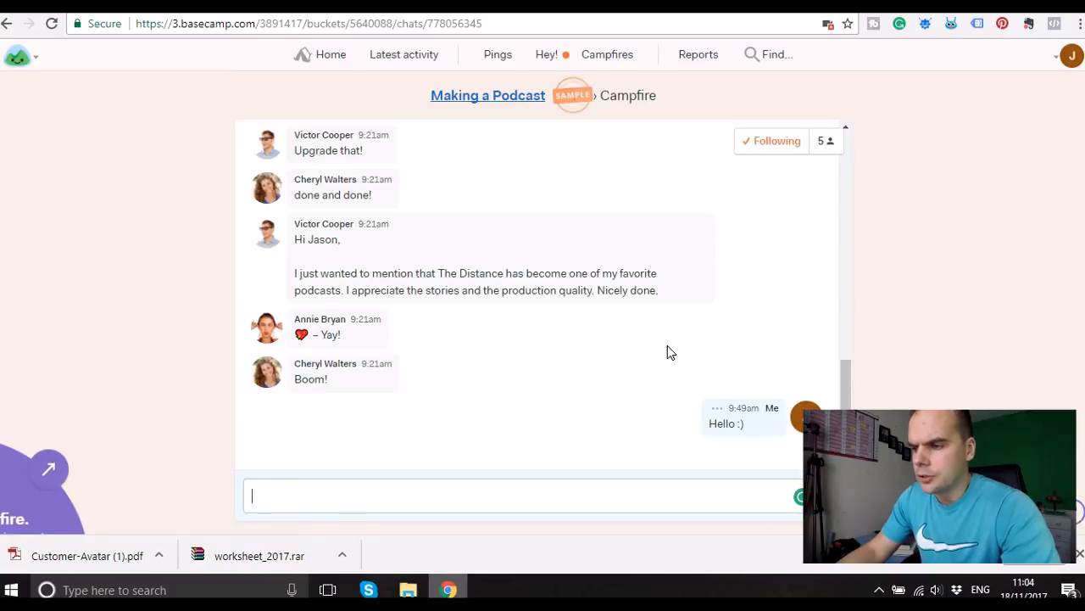
pyautogui.scroll(2, 651, 341)
pyautogui.scroll(5, 645, 340)
pyautogui.scroll(-10, 644, 339)
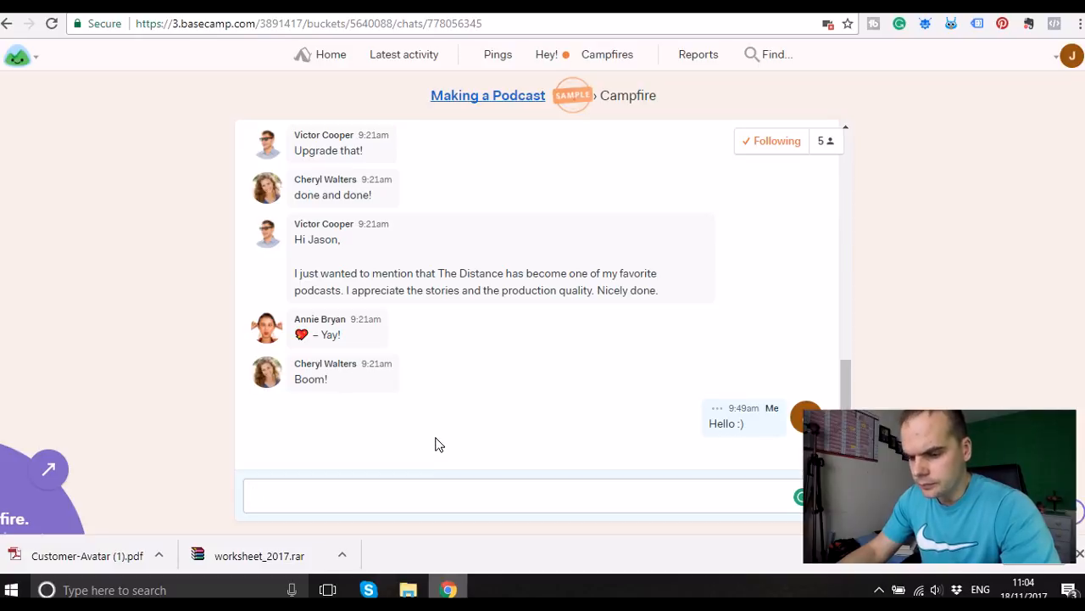
pyautogui.write('ji')
pyautogui.press('BackSpace')
pyautogui.press('BackSpace')
pyautogui.write('hi')
pyautogui.press('Return')
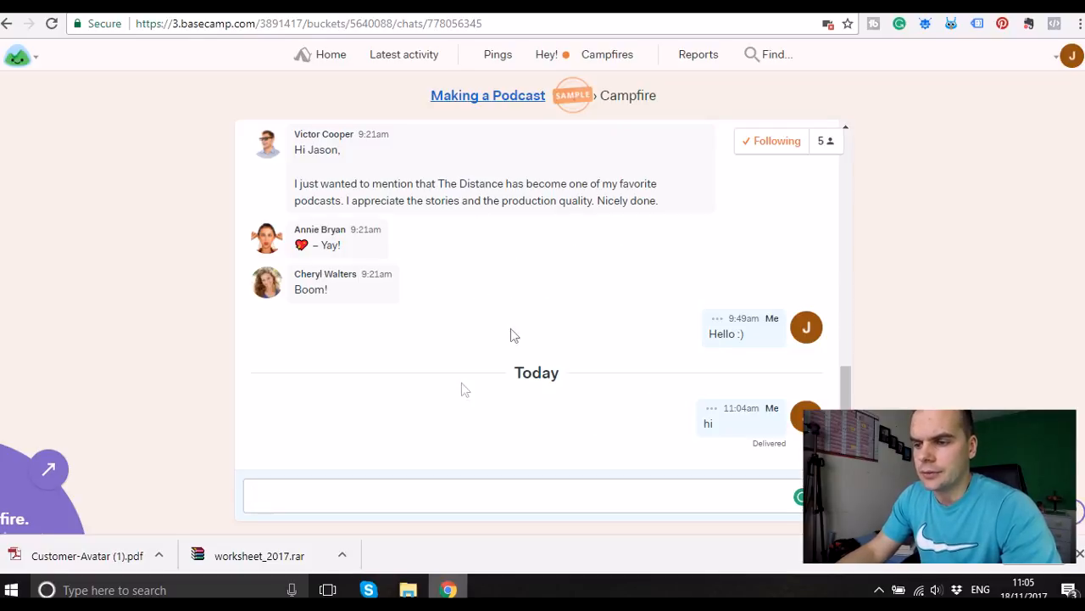
# Read back through the Campfire history to its oldest messages and return to the project home.
pyautogui.scroll(5, 613, 260)
pyautogui.scroll(4, 612, 255)
pyautogui.scroll(-7, 612, 254)
pyautogui.scroll(9, 611, 254)
pyautogui.moveTo(502, 101)
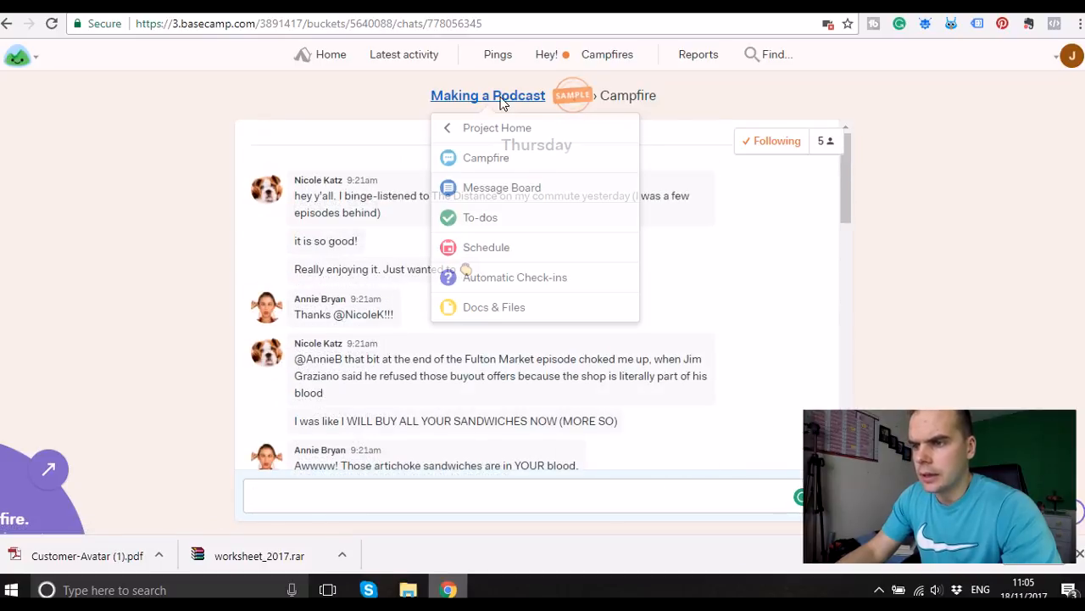
pyautogui.click(504, 126)
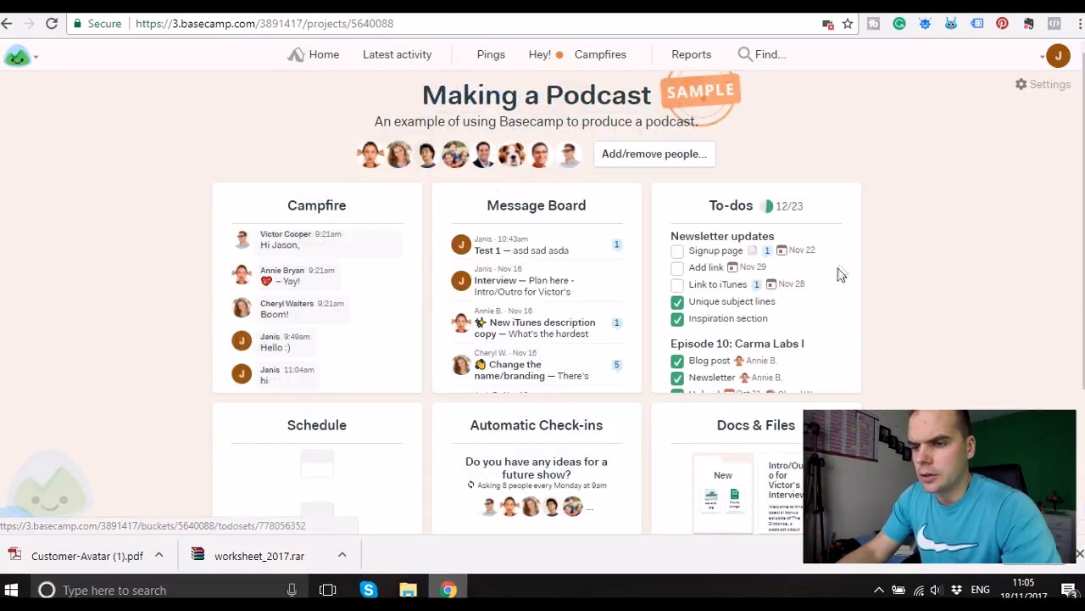
# Start a new Message Board post of type Announcement with the title "Feedback".
pyautogui.click(537, 253)
pyautogui.scroll(-2, 676, 269)
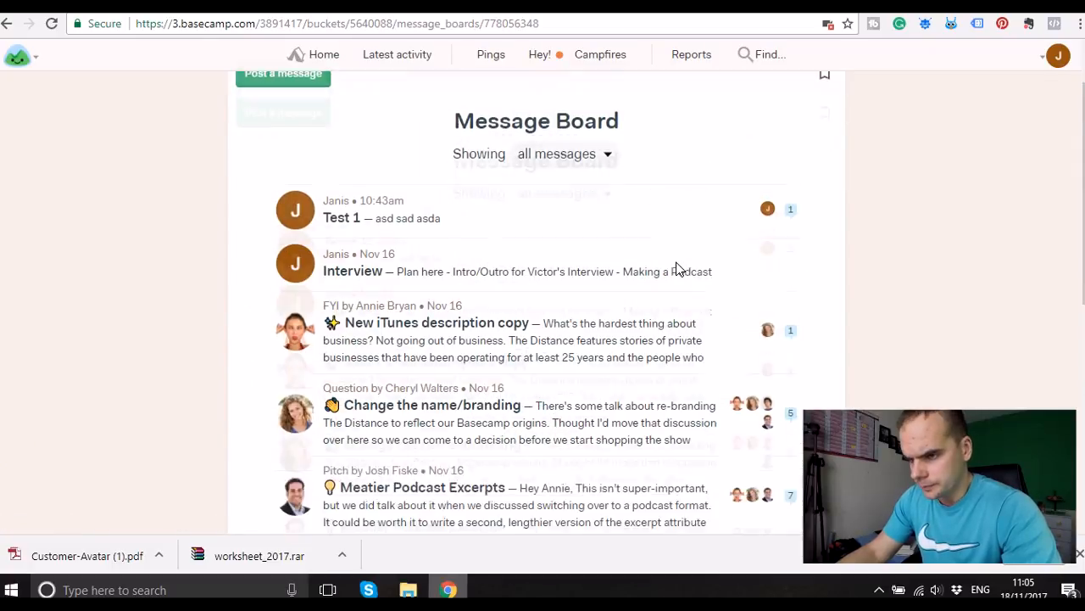
pyautogui.scroll(2, 669, 267)
pyautogui.scroll(-2, 663, 261)
pyautogui.scroll(3, 663, 260)
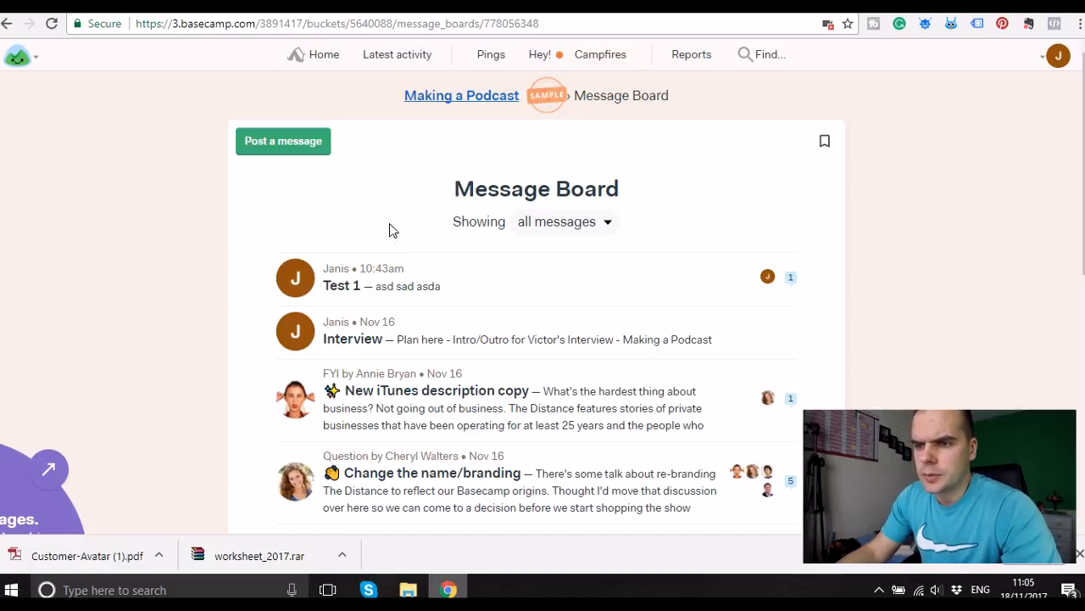
pyautogui.click(290, 142)
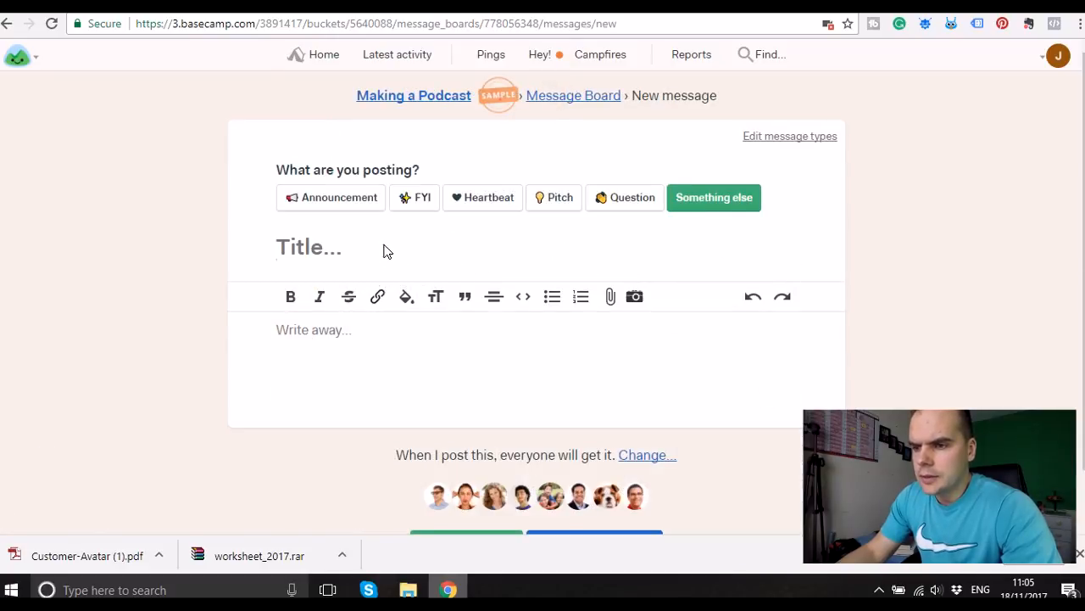
pyautogui.click(346, 199)
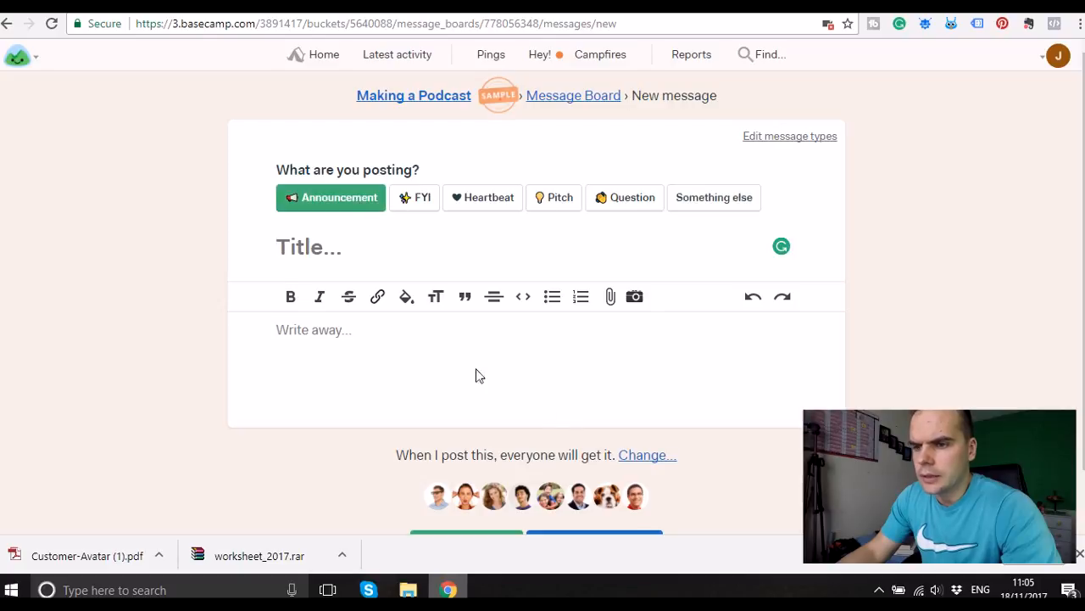
pyautogui.click(370, 258)
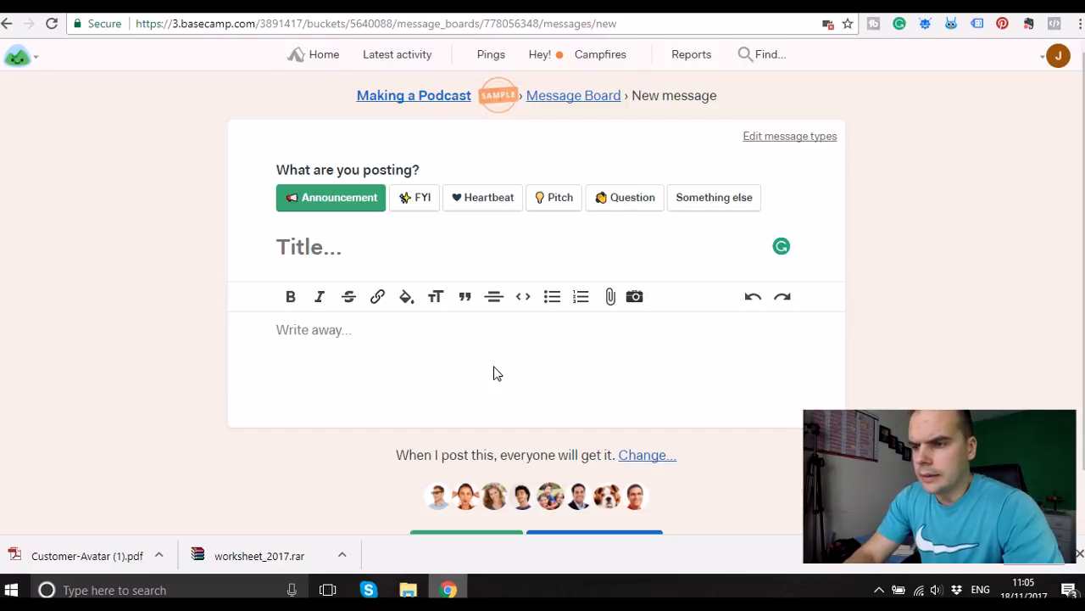
pyautogui.write('Feedback')
# Write "great game" as the body text of the Feedback announcement.
pyautogui.click(443, 413)
pyautogui.scroll(-1, 482, 357)
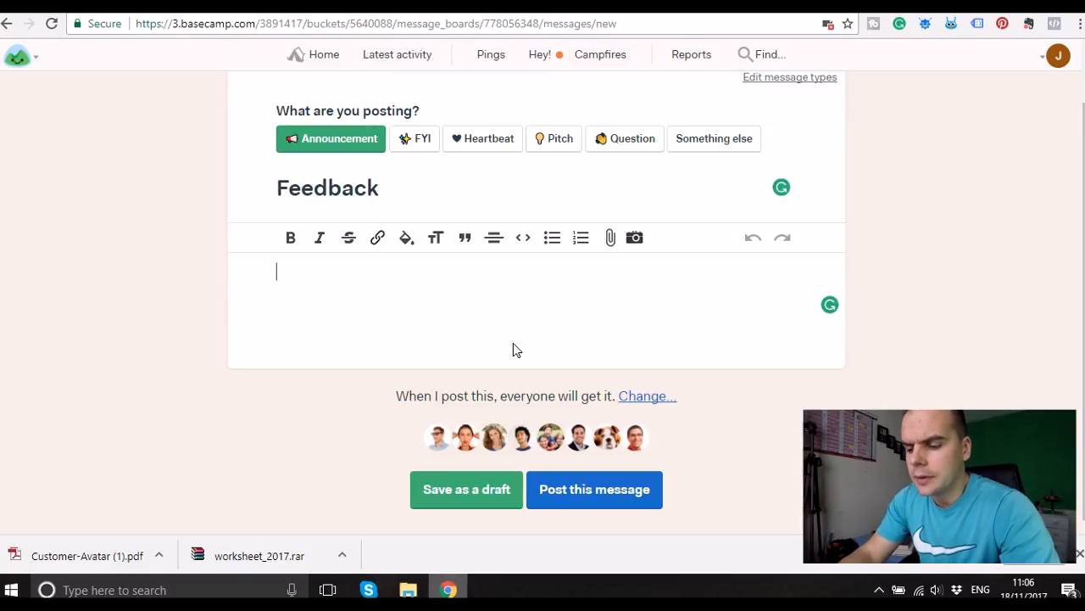
pyautogui.write('great')
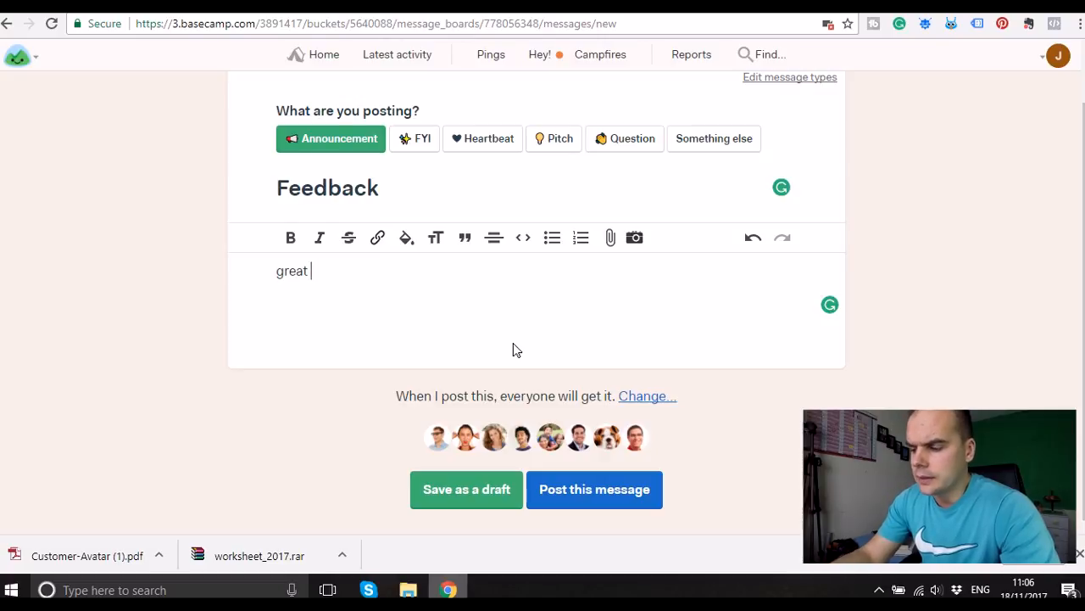
pyautogui.press('Return')
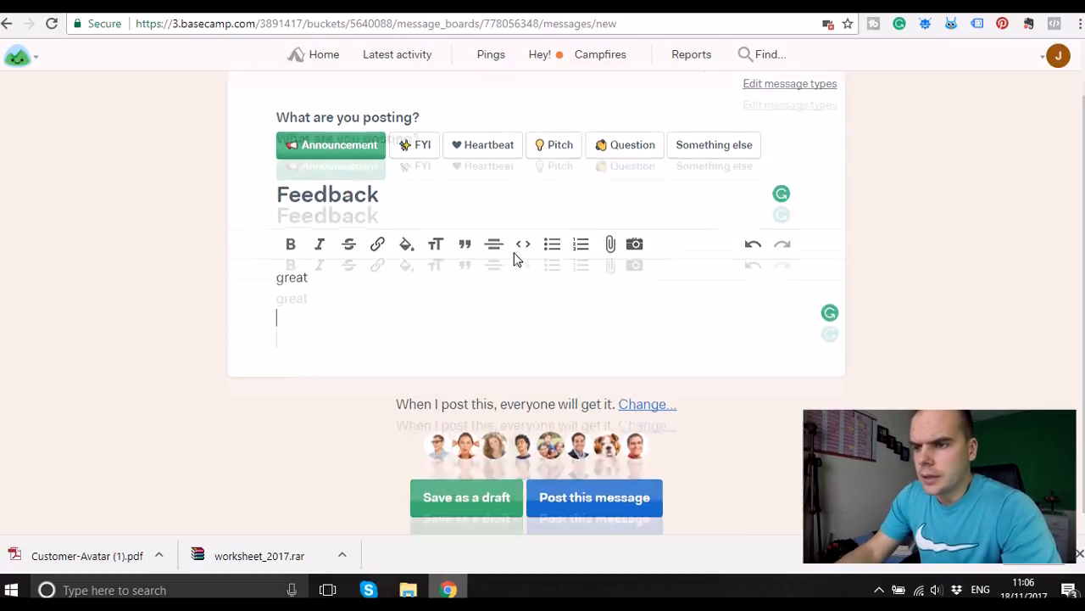
pyautogui.scroll(1, 514, 255)
pyautogui.scroll(-1, 569, 326)
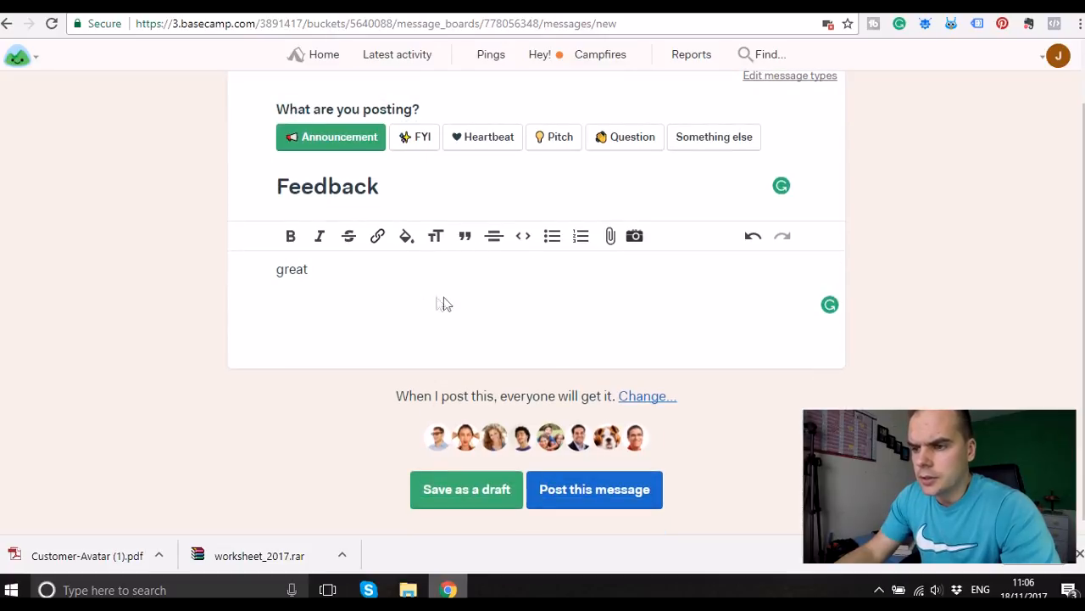
pyautogui.click(403, 318)
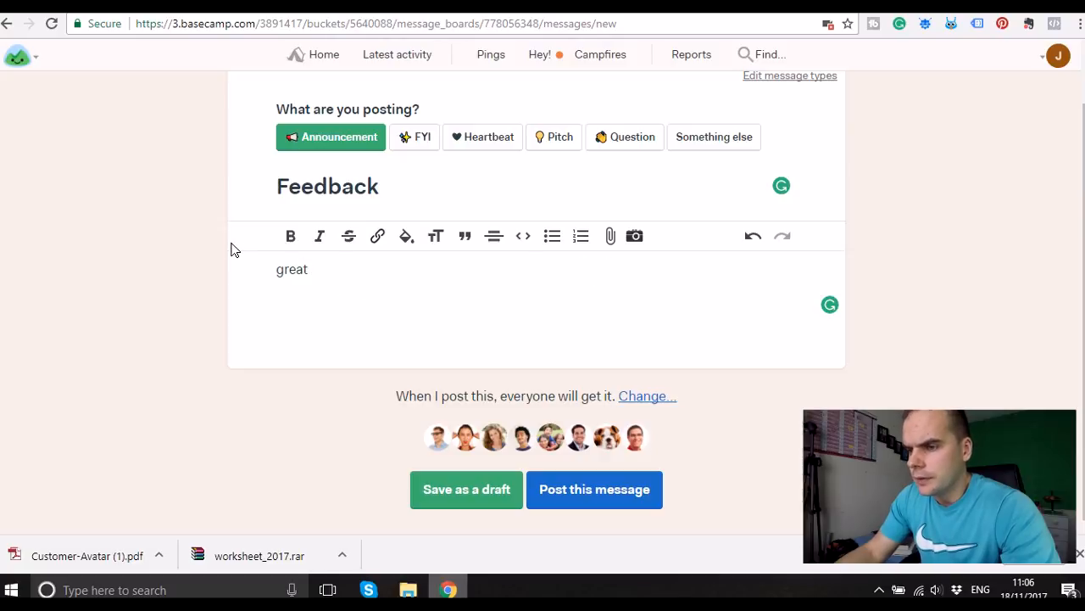
pyautogui.click(404, 238)
pyautogui.click(404, 237)
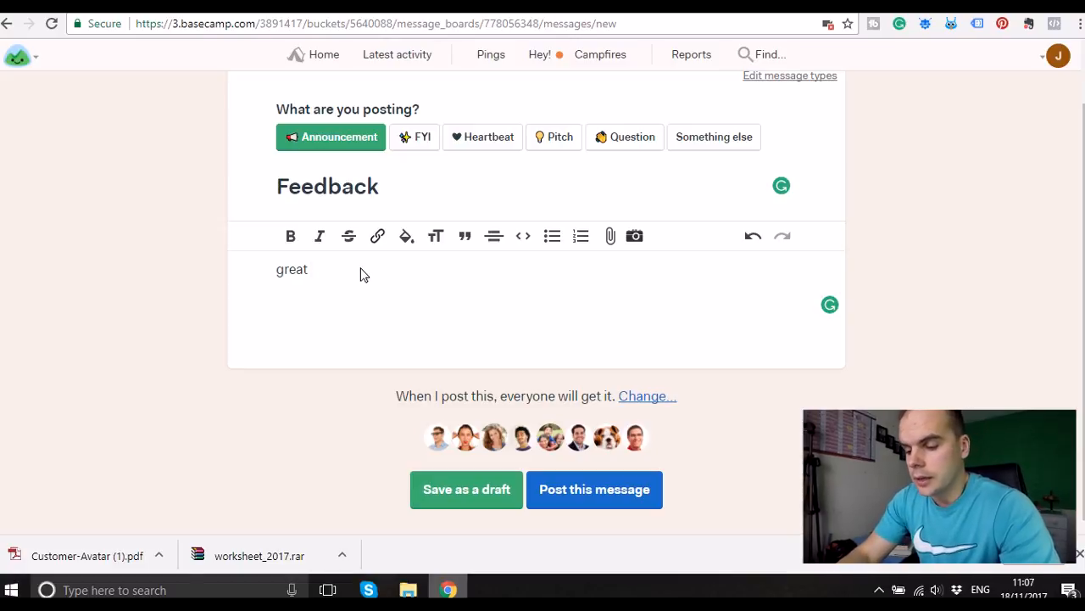
pyautogui.write('game')
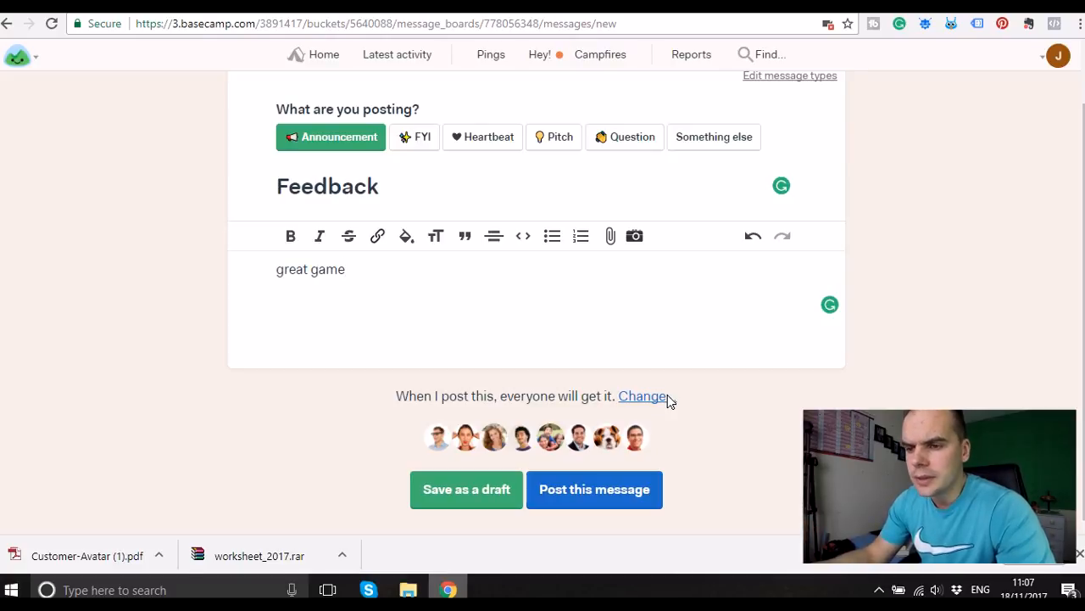
# Limit the notification to the first two people in the list and post the Feedback announcement.
pyautogui.click(649, 396)
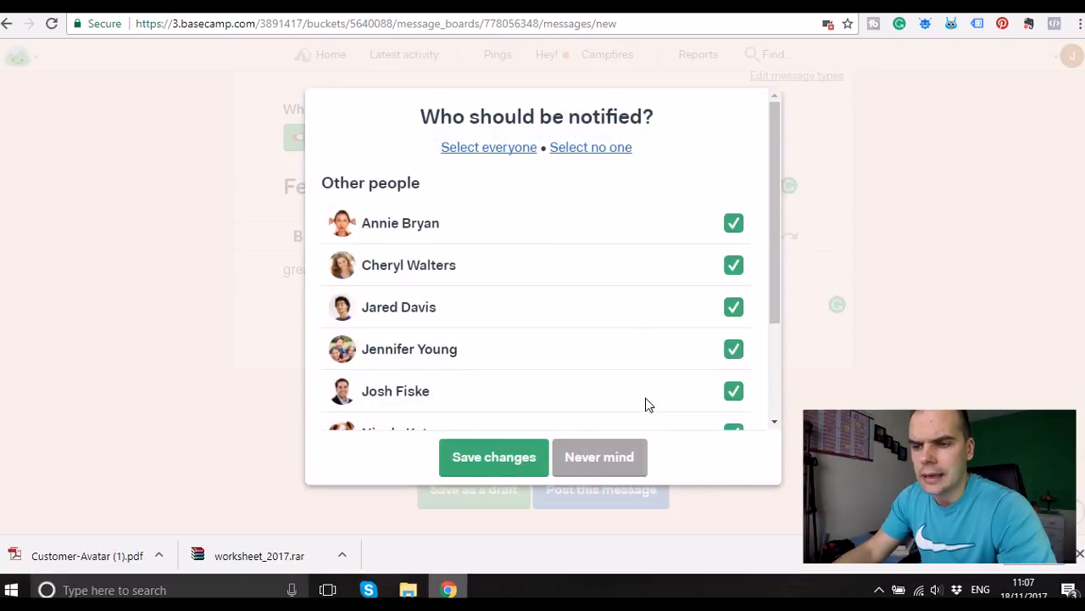
pyautogui.scroll(-2, 606, 400)
pyautogui.scroll(2, 576, 315)
pyautogui.scroll(-2, 709, 286)
pyautogui.click(734, 377)
pyautogui.click(733, 334)
pyautogui.click(733, 292)
pyautogui.click(735, 248)
pyautogui.click(734, 208)
pyautogui.scroll(3, 649, 283)
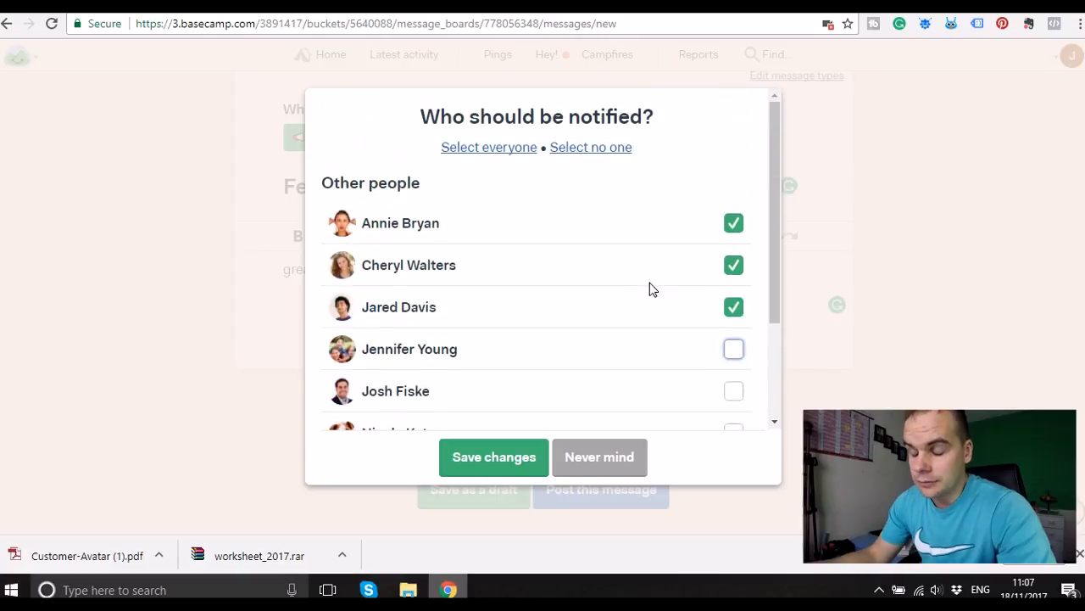
pyautogui.click(734, 307)
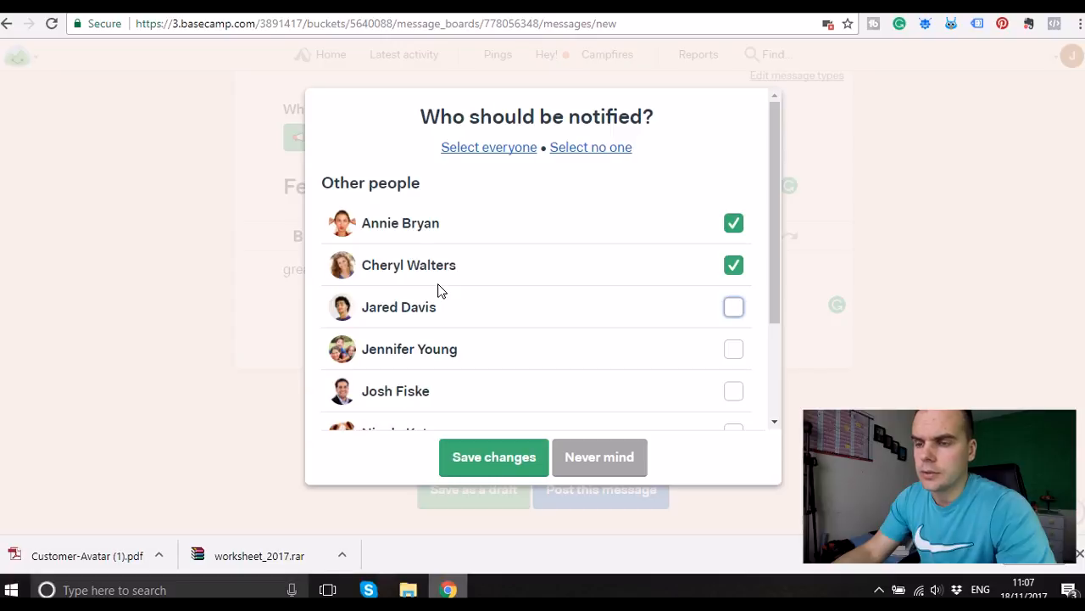
pyautogui.click(495, 456)
pyautogui.click(592, 490)
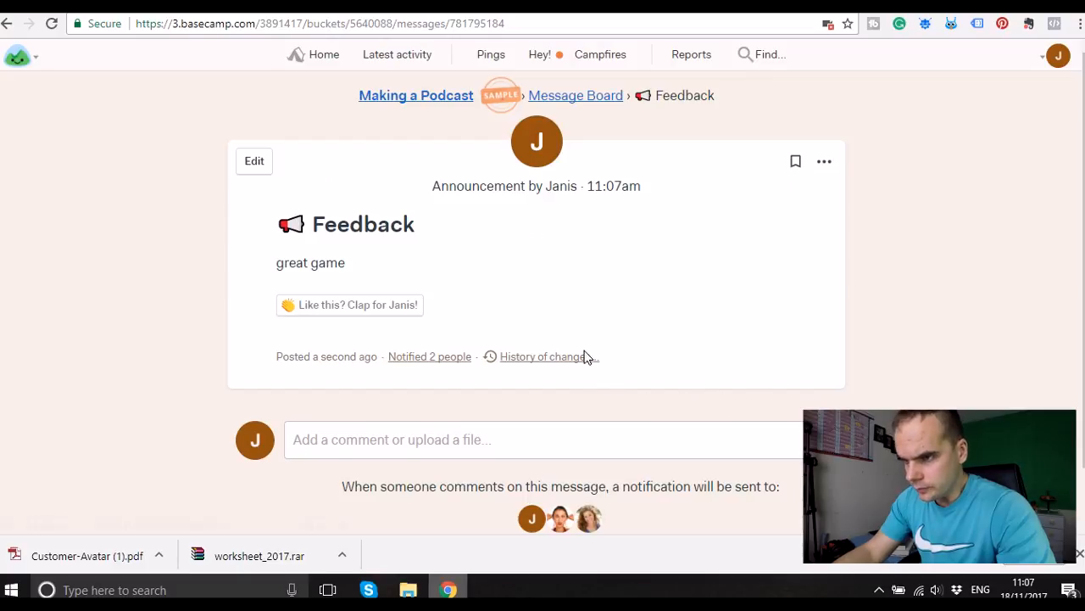
# Add the comment "sads" to the Feedback announcement.
pyautogui.scroll(-1, 720, 325)
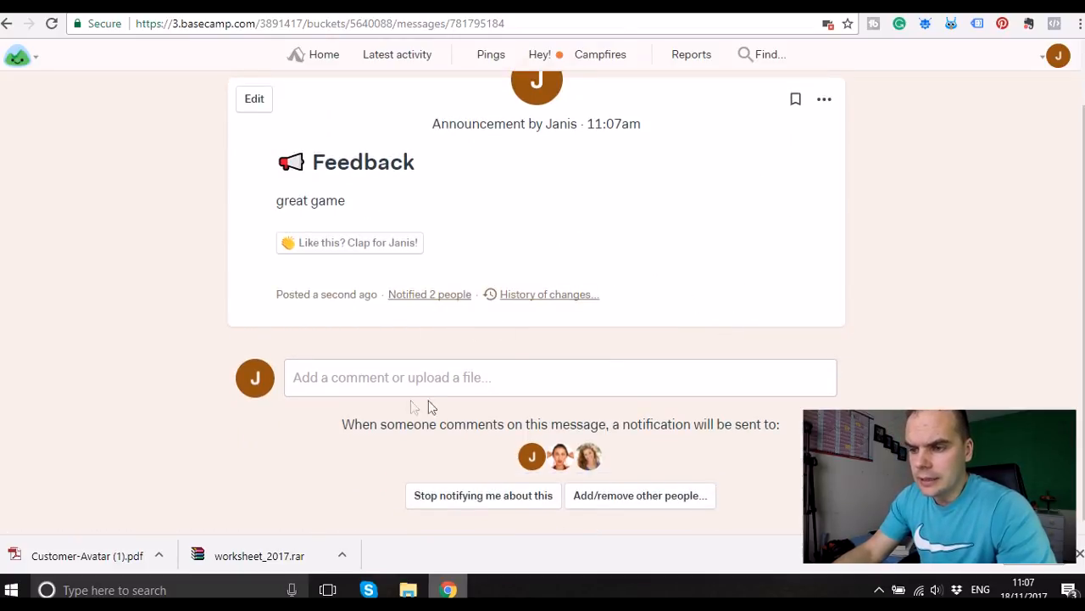
pyautogui.click(409, 377)
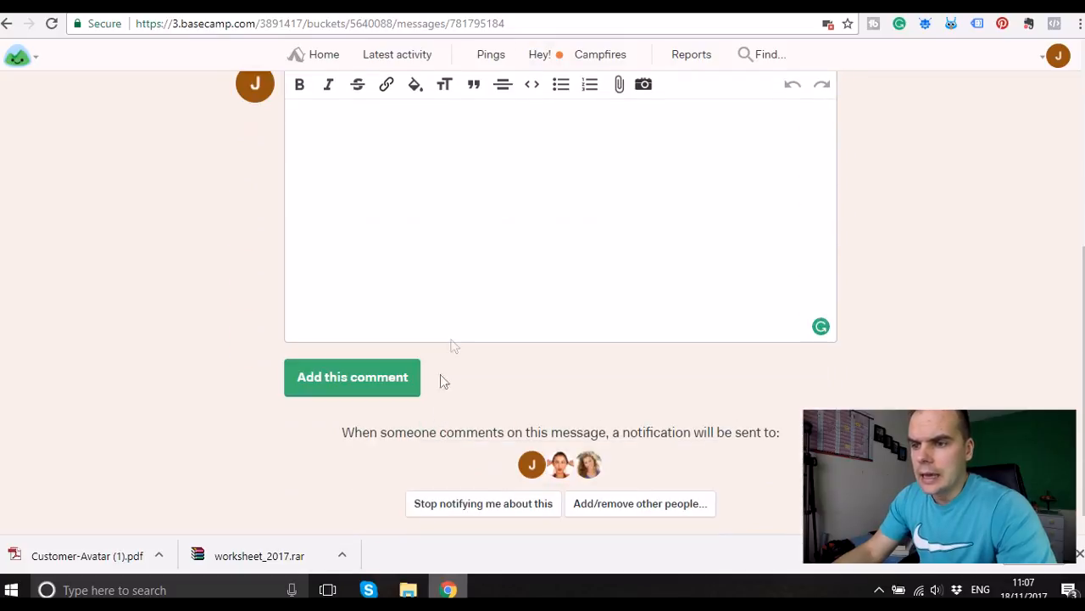
pyautogui.scroll(1, 465, 315)
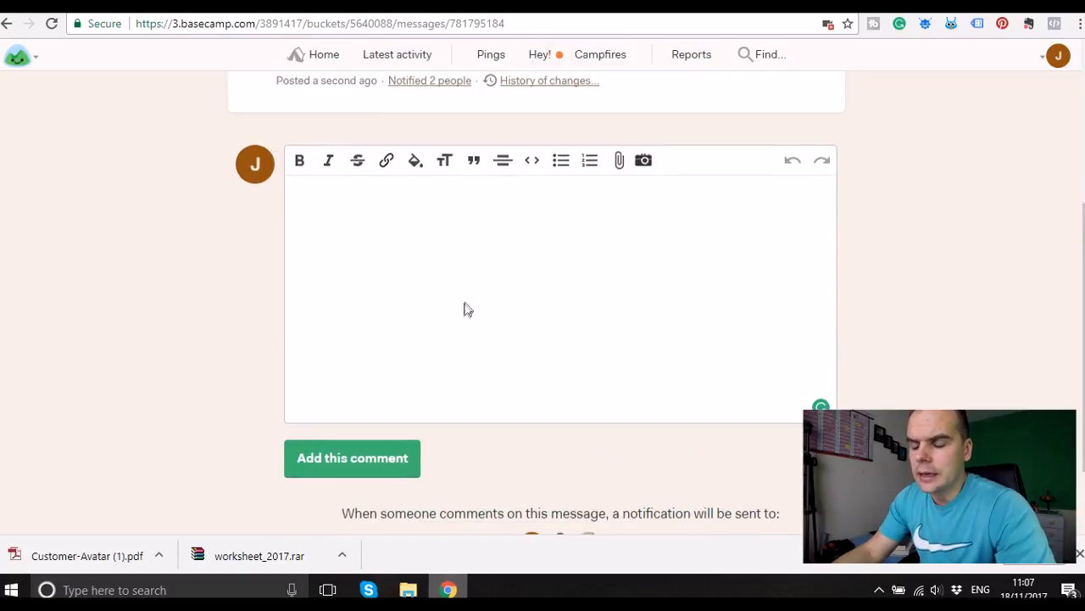
pyautogui.scroll(2, 463, 311)
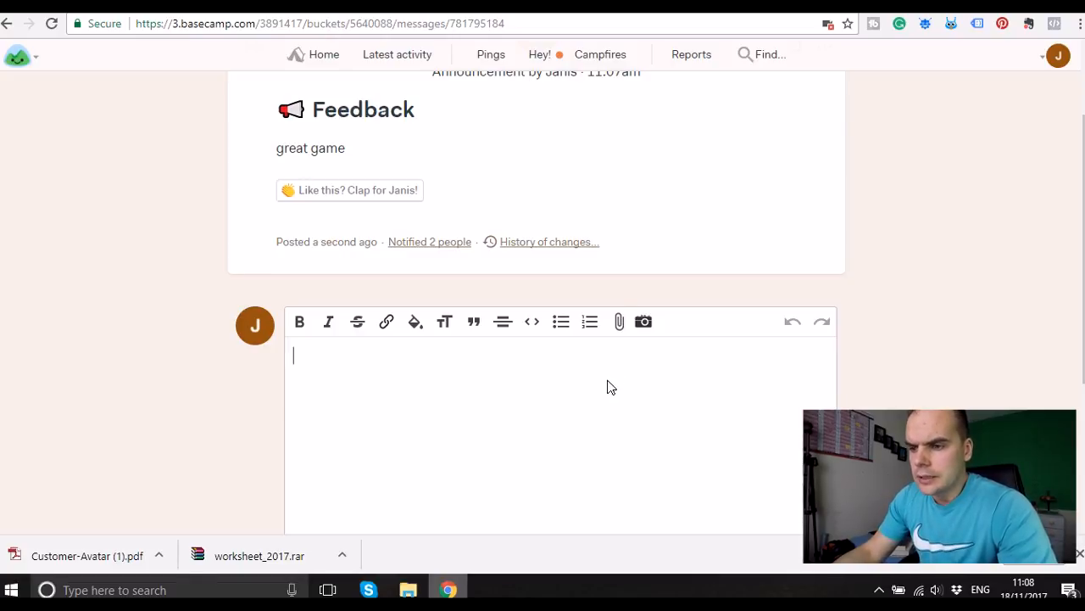
pyautogui.scroll(-1, 480, 371)
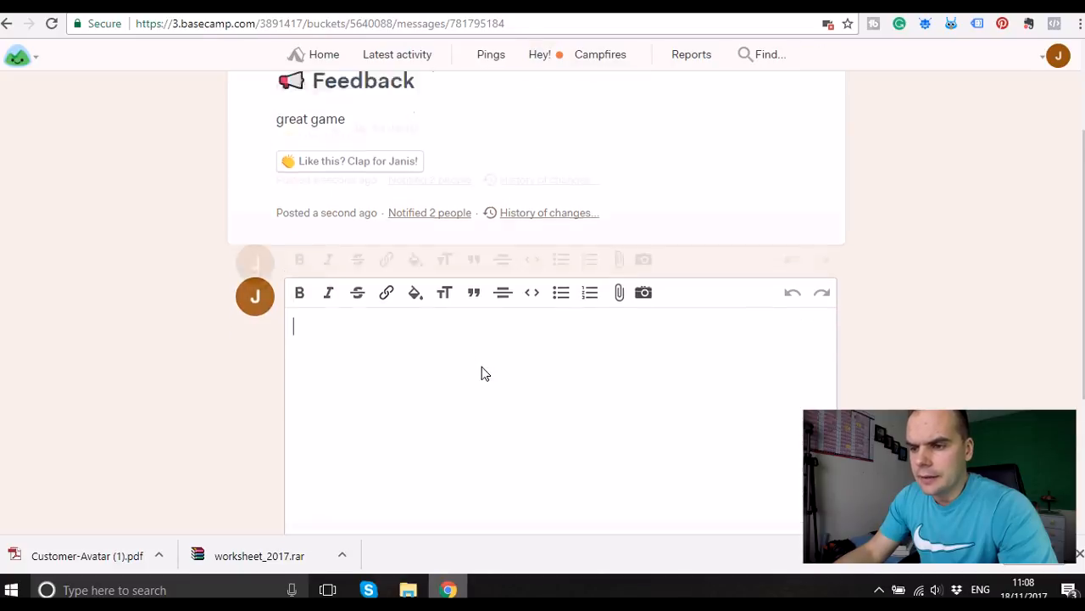
pyautogui.write('sads')
pyautogui.scroll(-1, 467, 383)
pyautogui.scroll(-1, 463, 386)
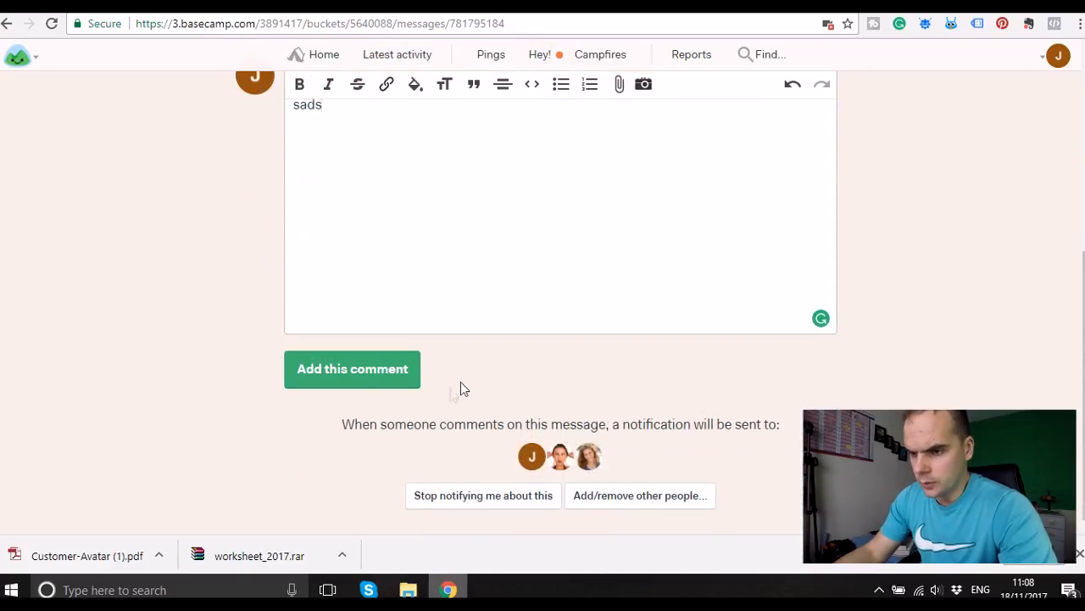
pyautogui.click(383, 367)
# Applaud the Feedback announcement and return to the Making a Podcast project home by way of the Message Board.
pyautogui.scroll(2, 760, 286)
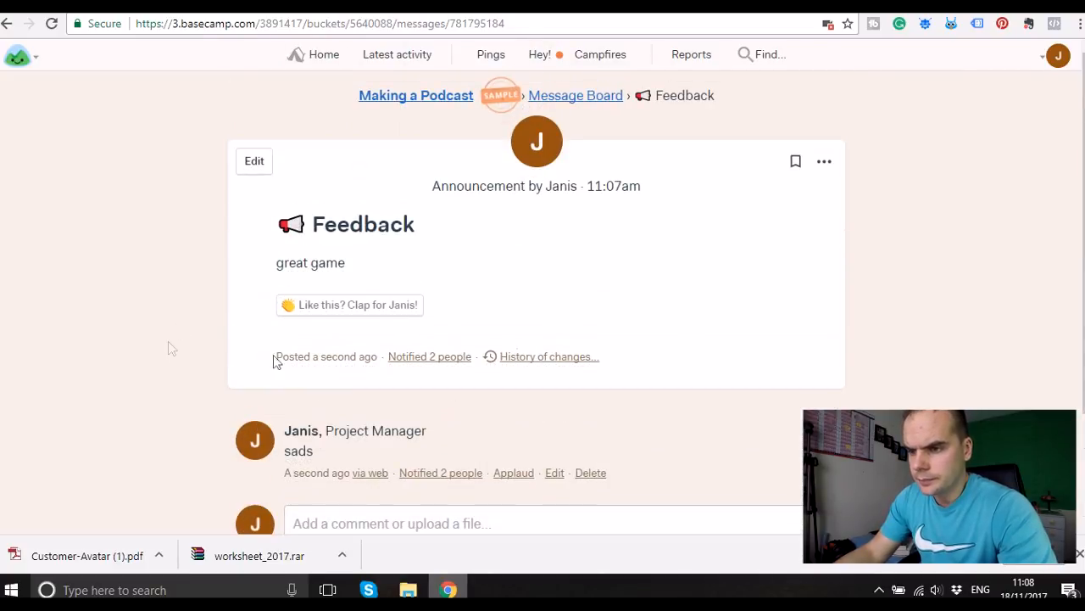
pyautogui.click(351, 307)
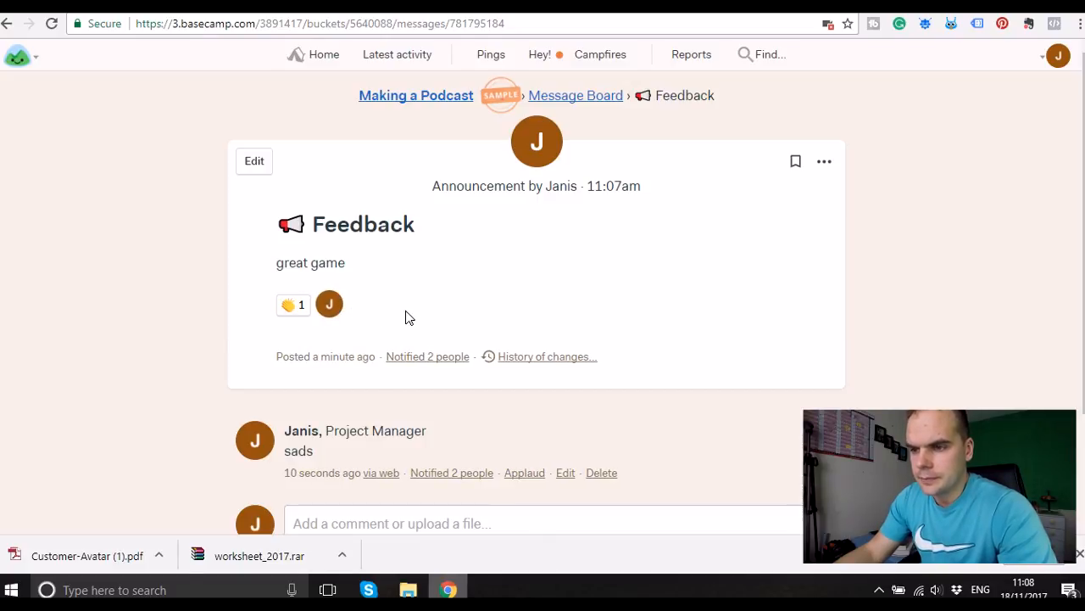
pyautogui.click(573, 97)
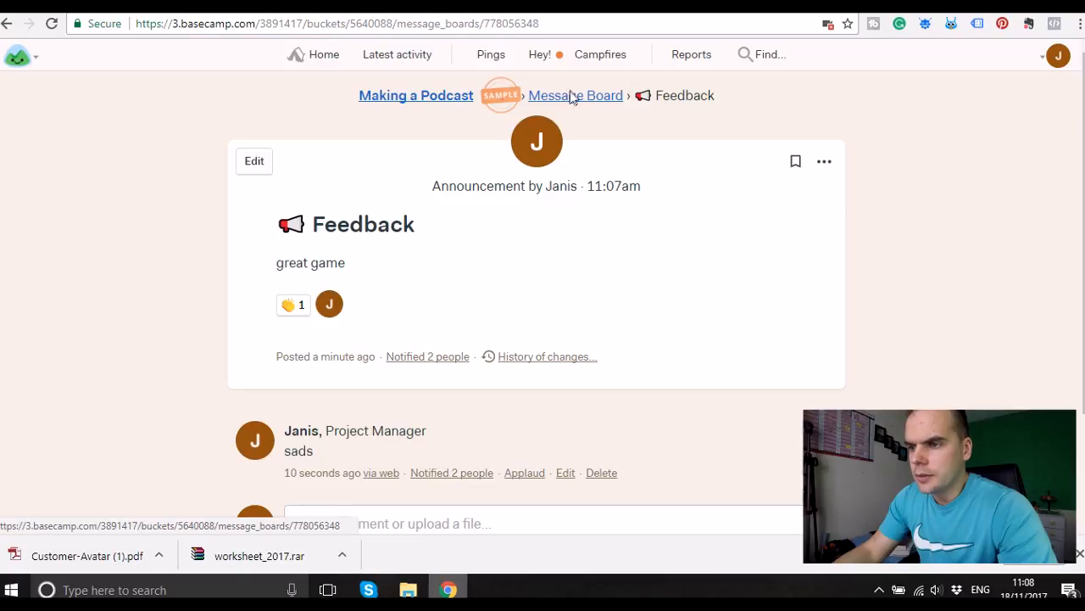
pyautogui.moveTo(434, 99)
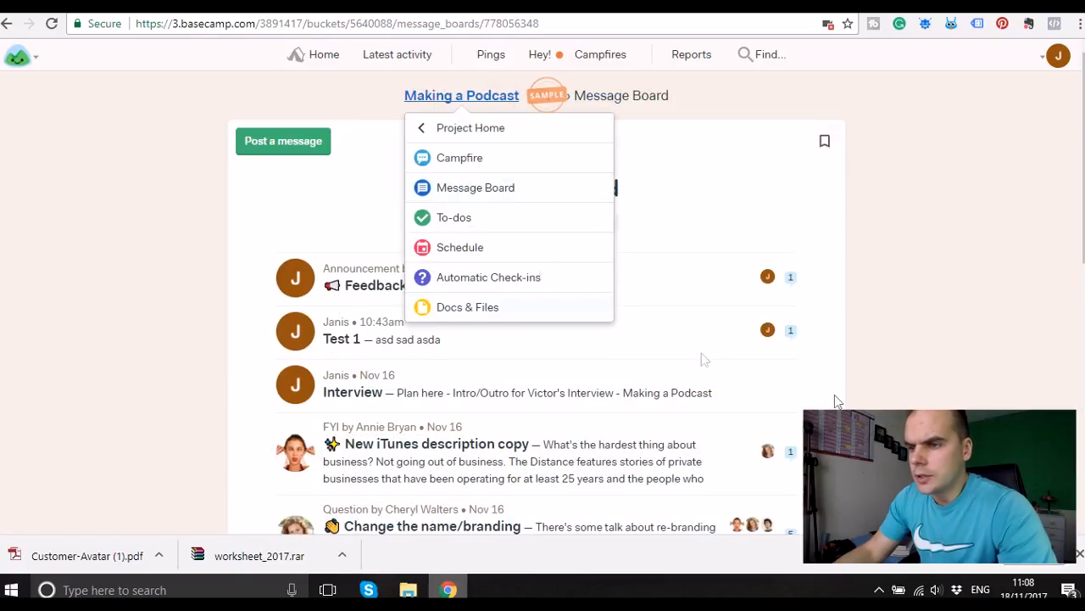
pyautogui.click(480, 136)
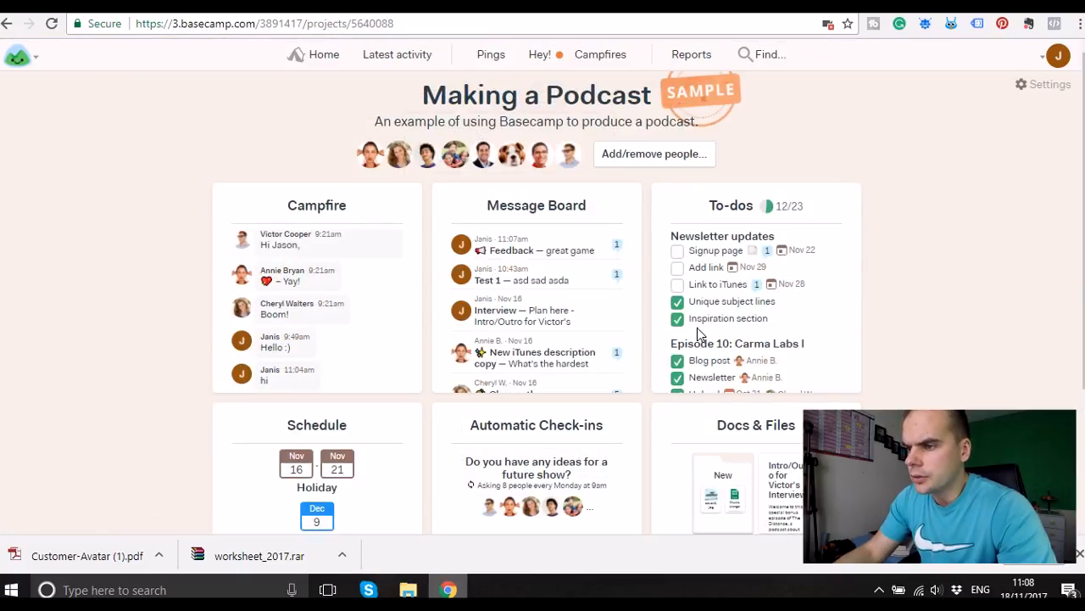
# Open the project's To-dos and look through the lists from Newsletter updates to Episode #32.
pyautogui.click(735, 293)
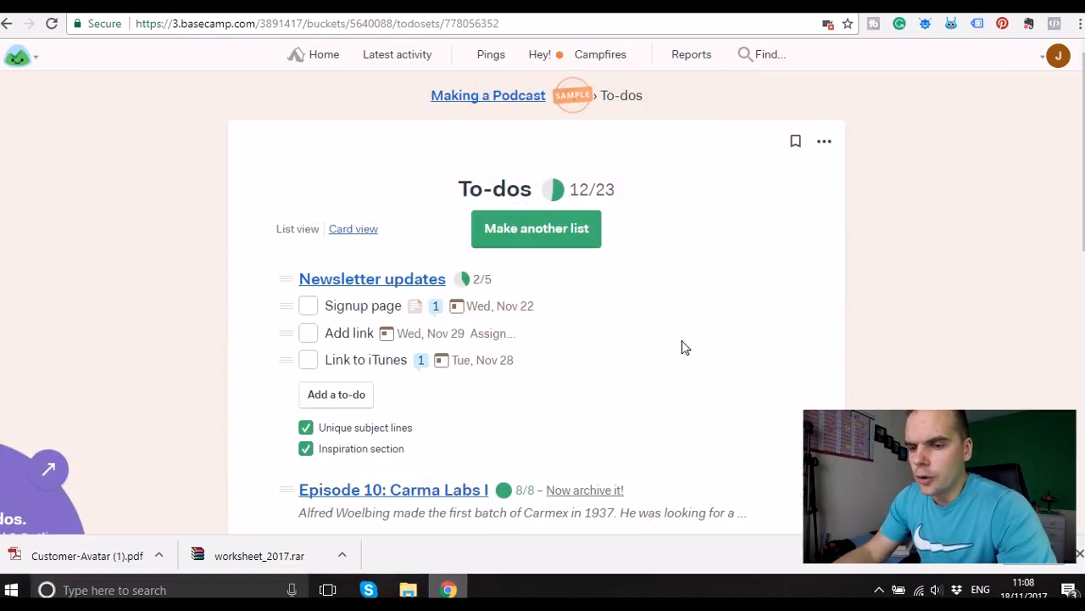
pyautogui.scroll(-8, 682, 341)
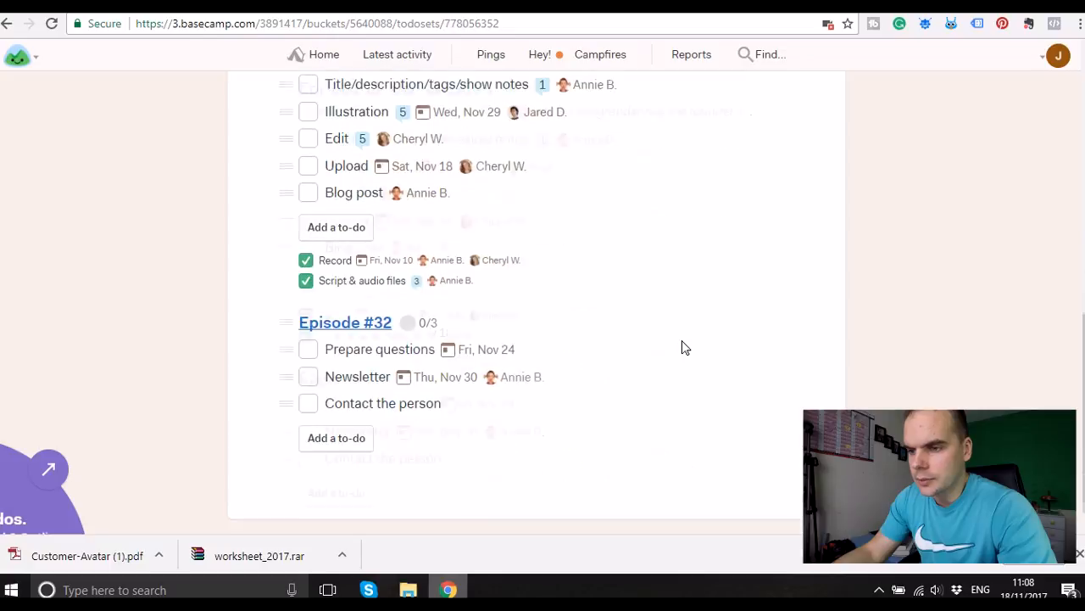
pyautogui.scroll(10, 684, 343)
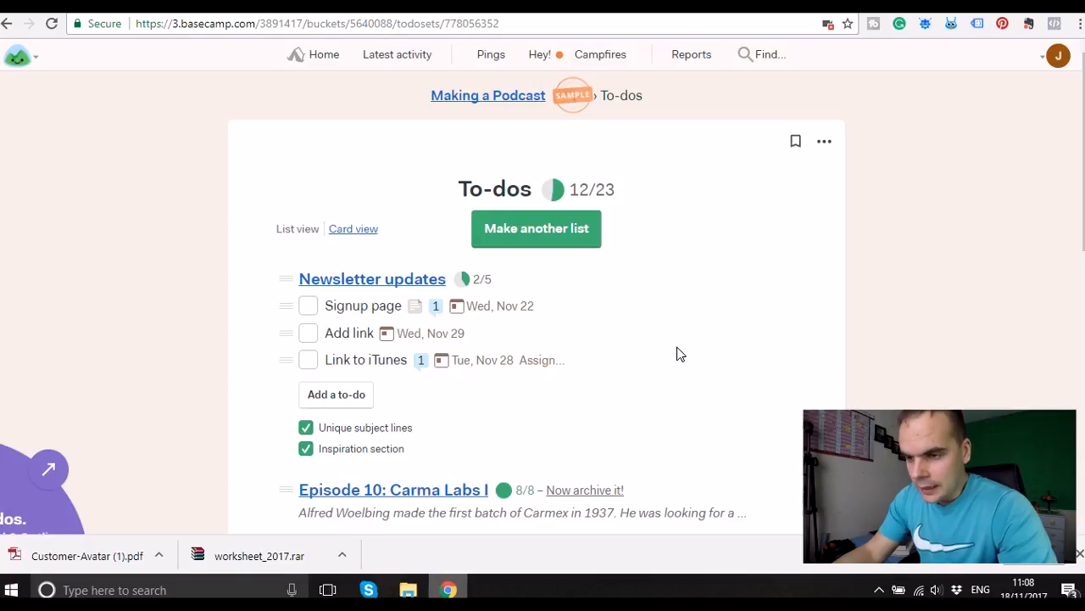
pyautogui.scroll(-3, 679, 348)
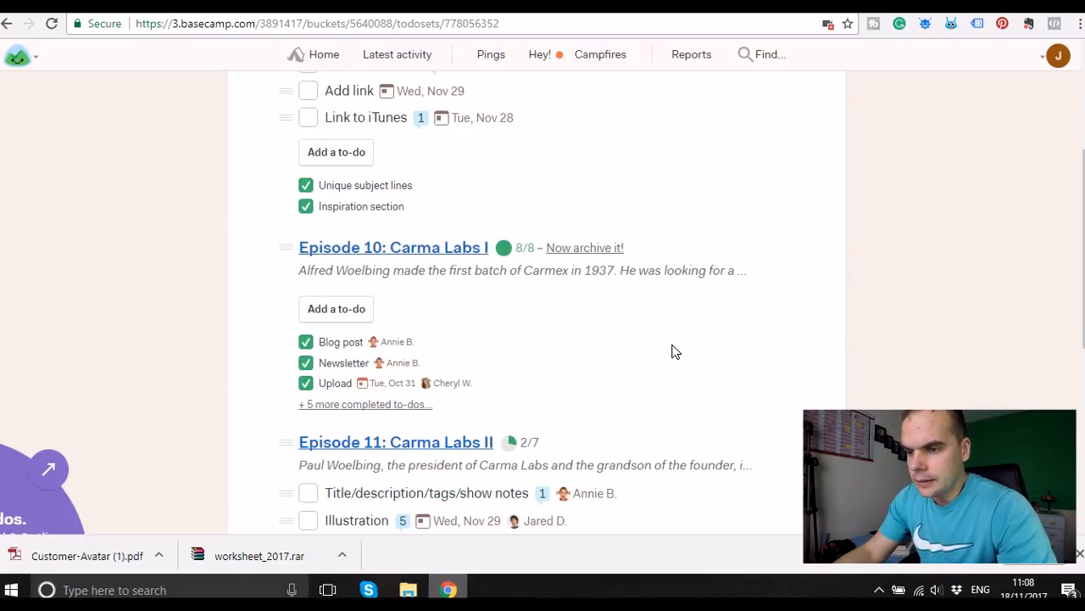
pyautogui.scroll(3, 642, 351)
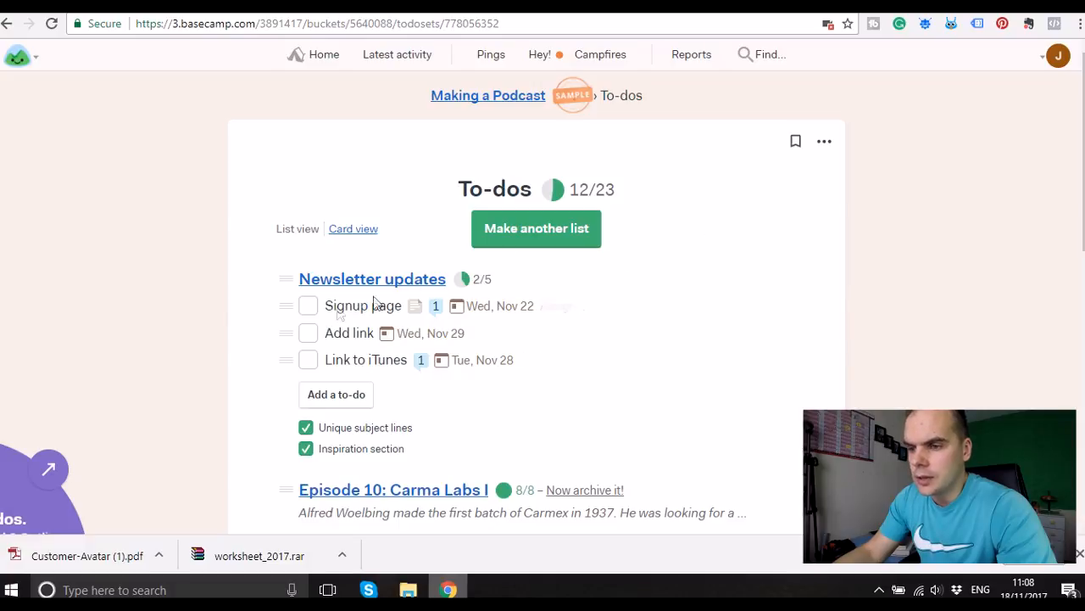
pyautogui.scroll(-1, 630, 308)
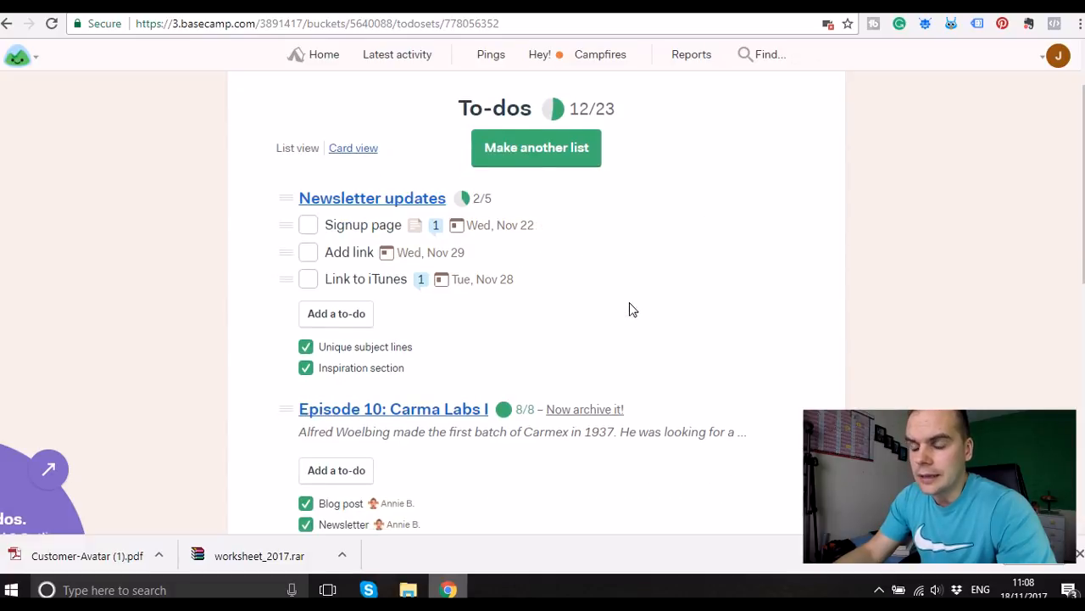
pyautogui.scroll(-2, 629, 309)
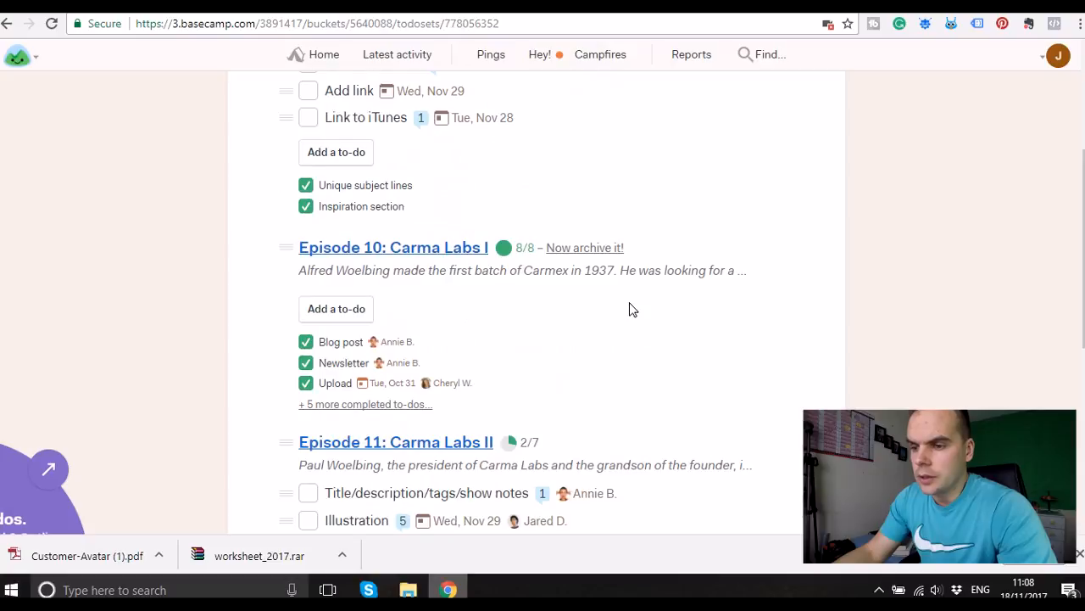
# Set the "Contact the person" to-do in the Episode #32 list to be due on Thu, Nov 30, 2017 and save it.
pyautogui.scroll(-5, 629, 309)
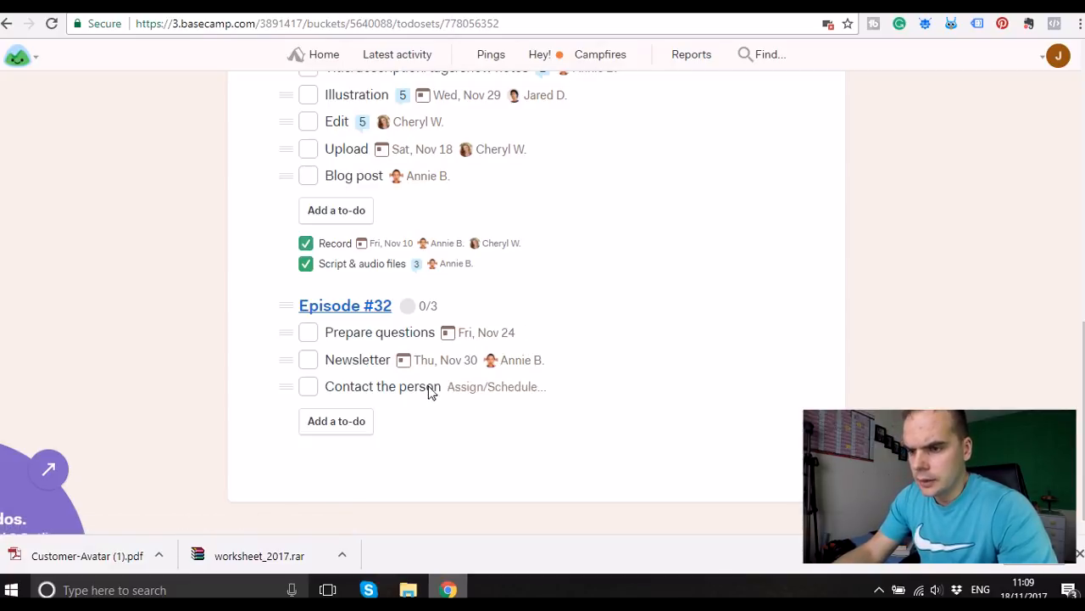
pyautogui.click(454, 393)
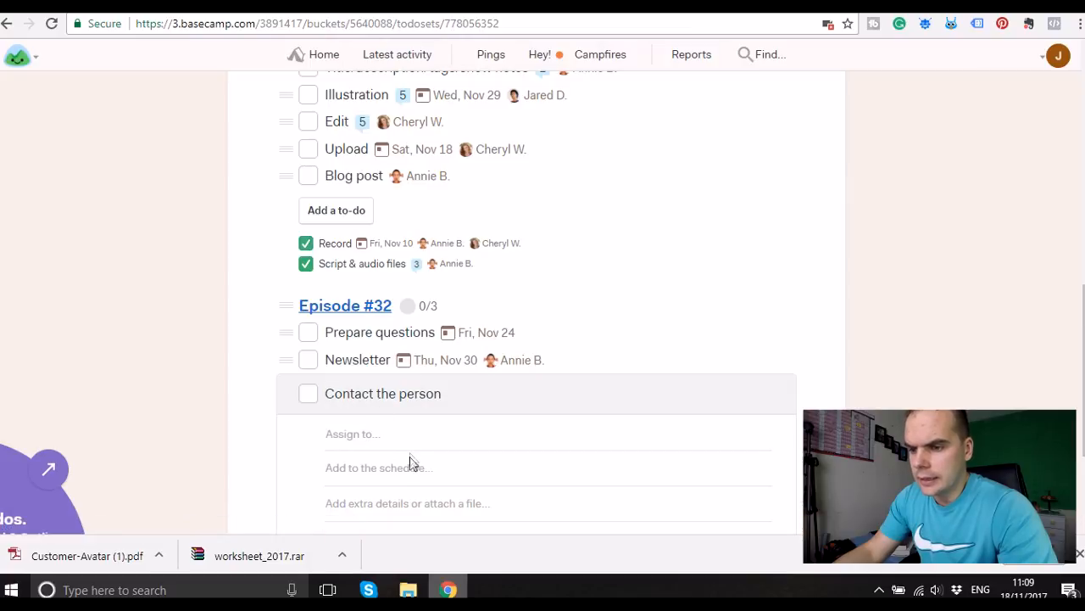
pyautogui.click(364, 475)
pyautogui.click(355, 484)
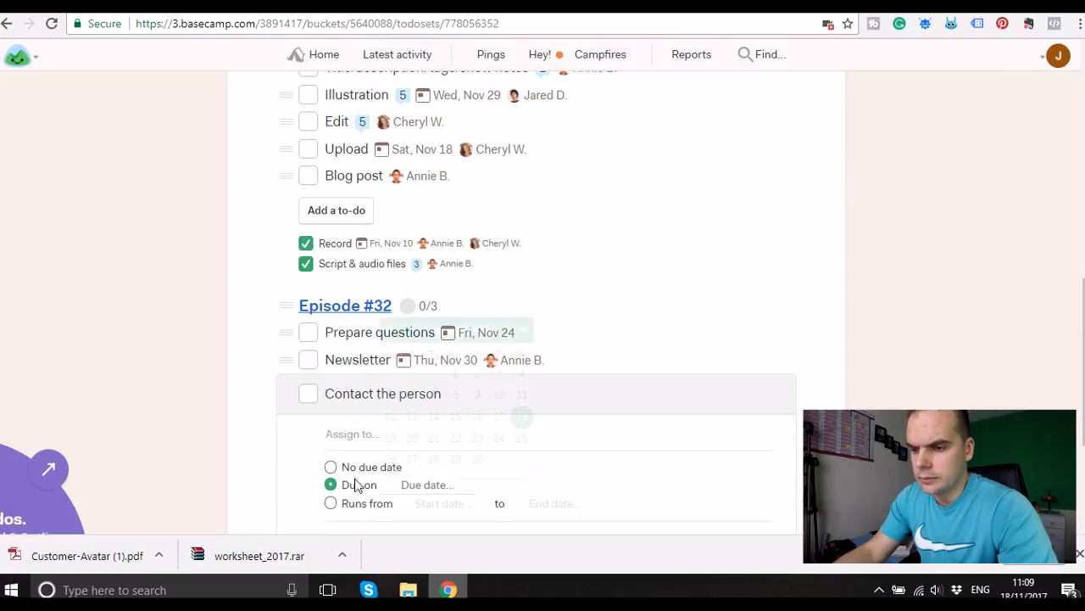
pyautogui.click(477, 459)
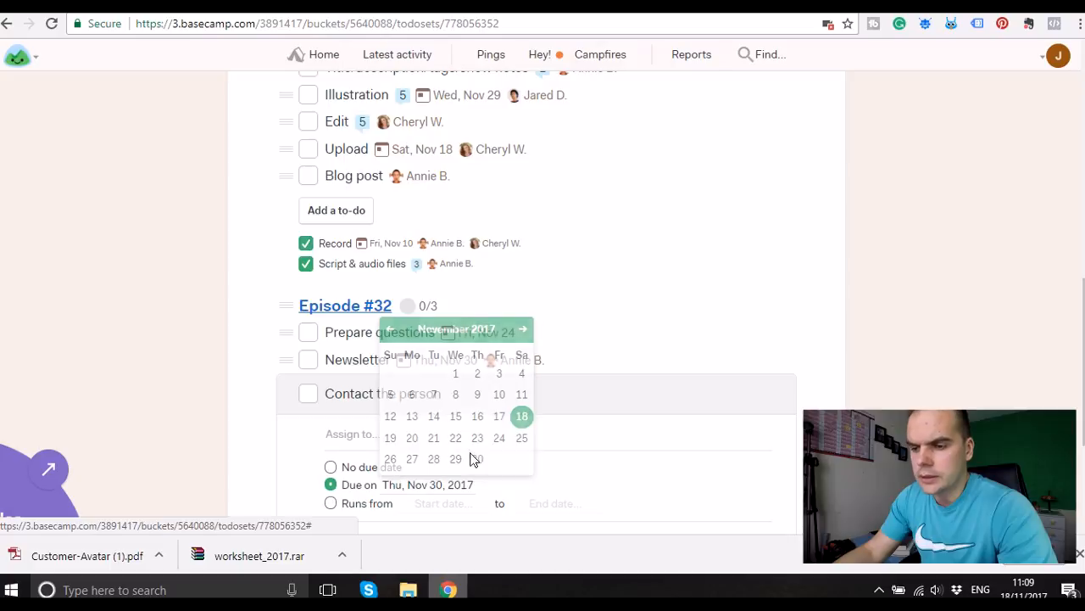
pyautogui.scroll(-2, 439, 441)
pyautogui.click(367, 424)
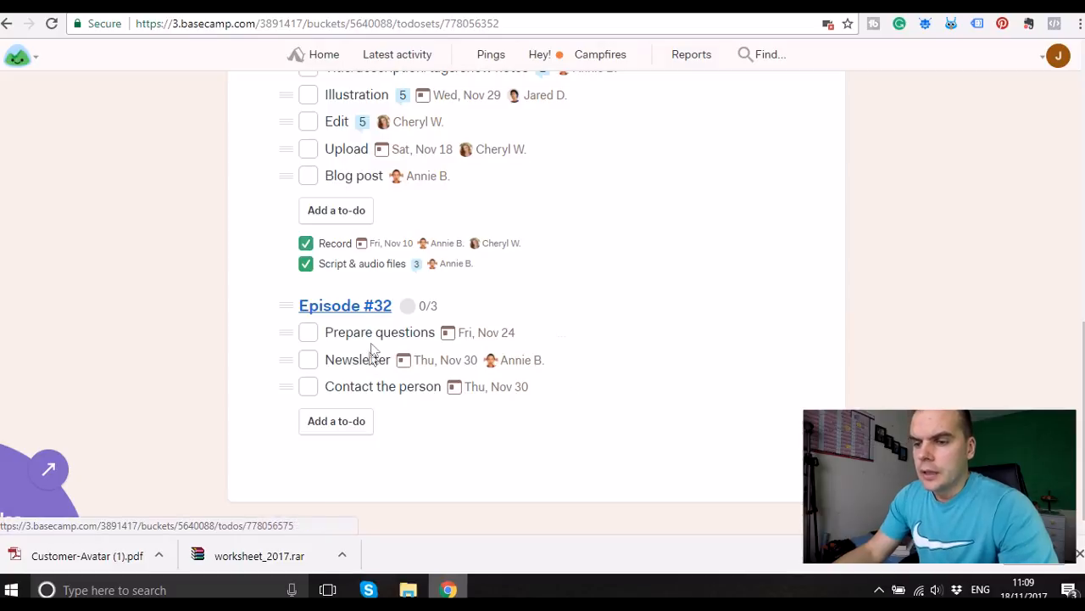
# Open the "Signup page" to-do from the Newsletter updates list and review its details and comments.
pyautogui.scroll(8, 501, 307)
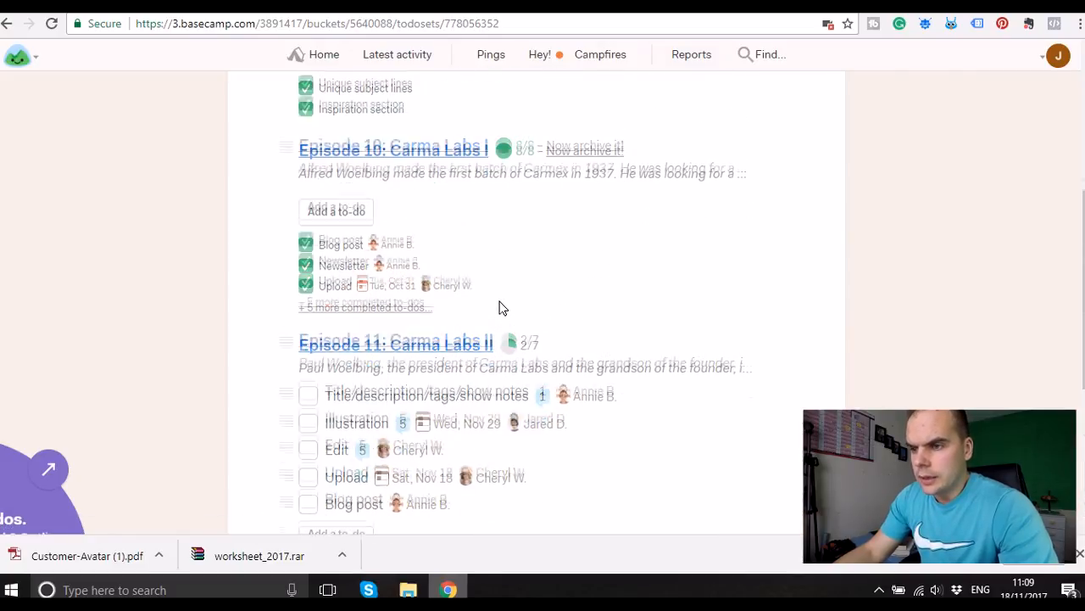
pyautogui.scroll(-2, 500, 307)
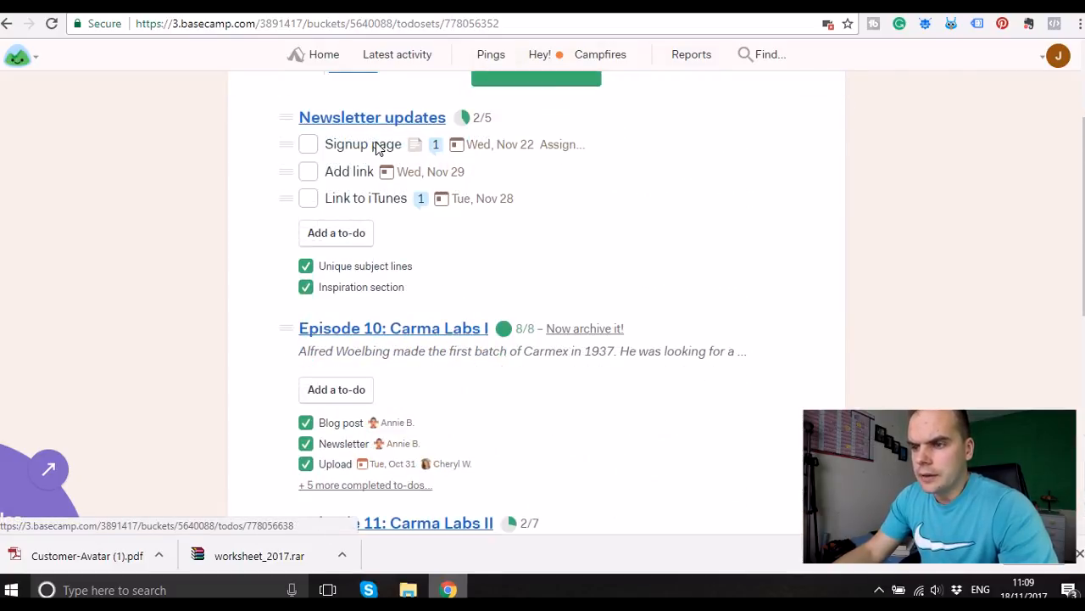
pyautogui.click(367, 151)
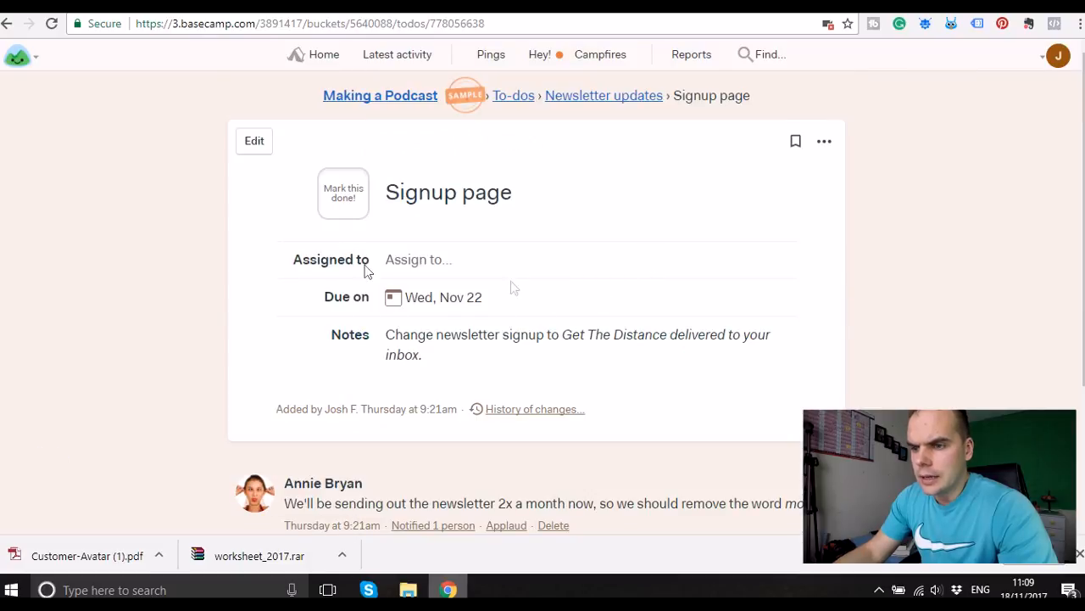
pyautogui.scroll(-3, 563, 293)
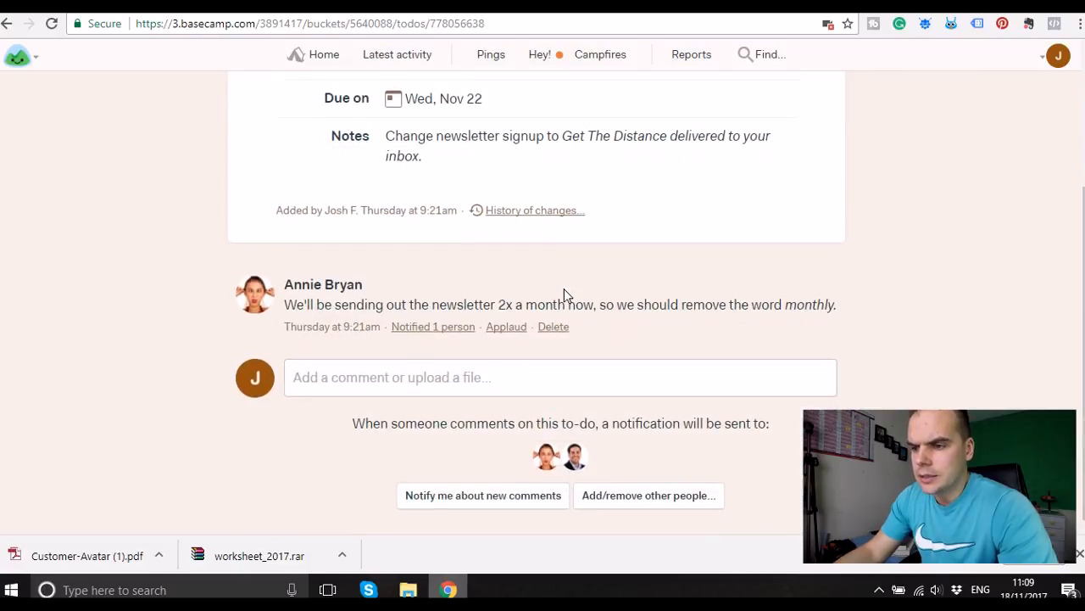
# Write "feedback" as a new comment on the Signup page to-do.
pyautogui.click(396, 378)
pyautogui.scroll(-3, 588, 407)
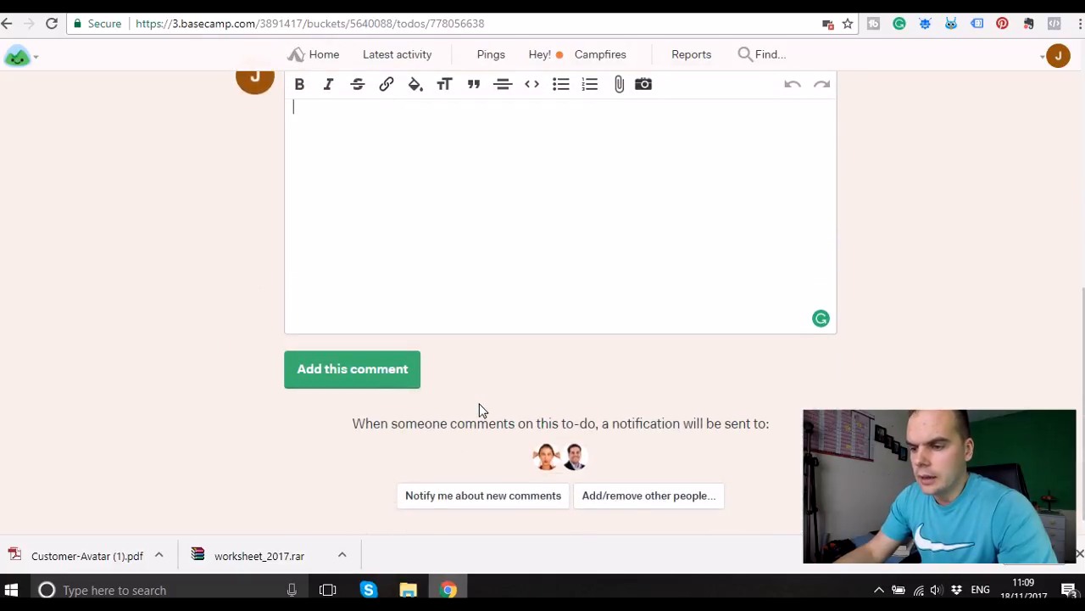
pyautogui.scroll(2, 480, 412)
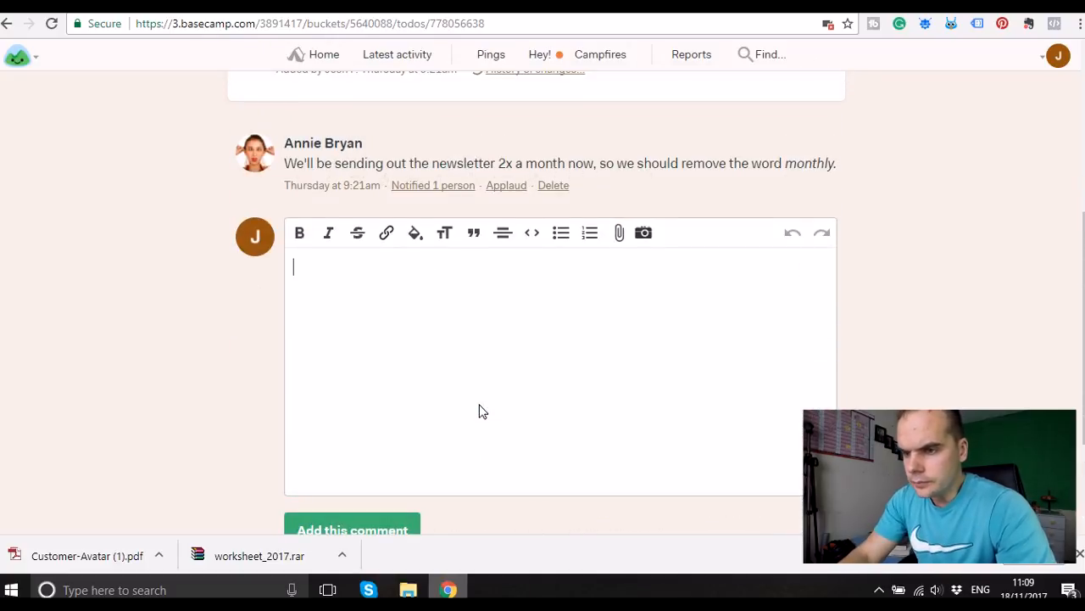
pyautogui.write('fee')
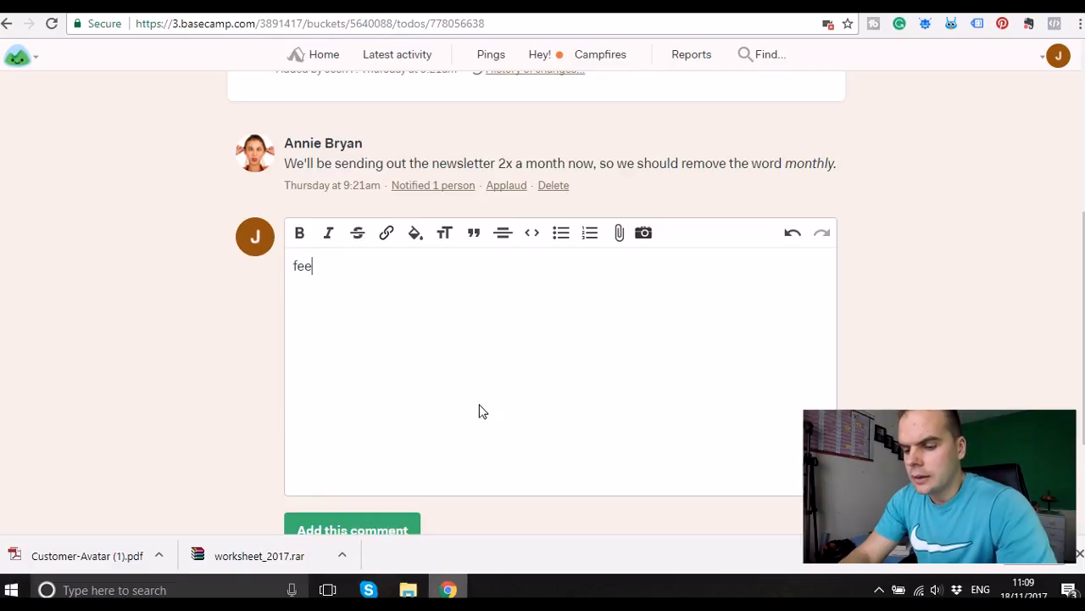
pyautogui.write('dback')
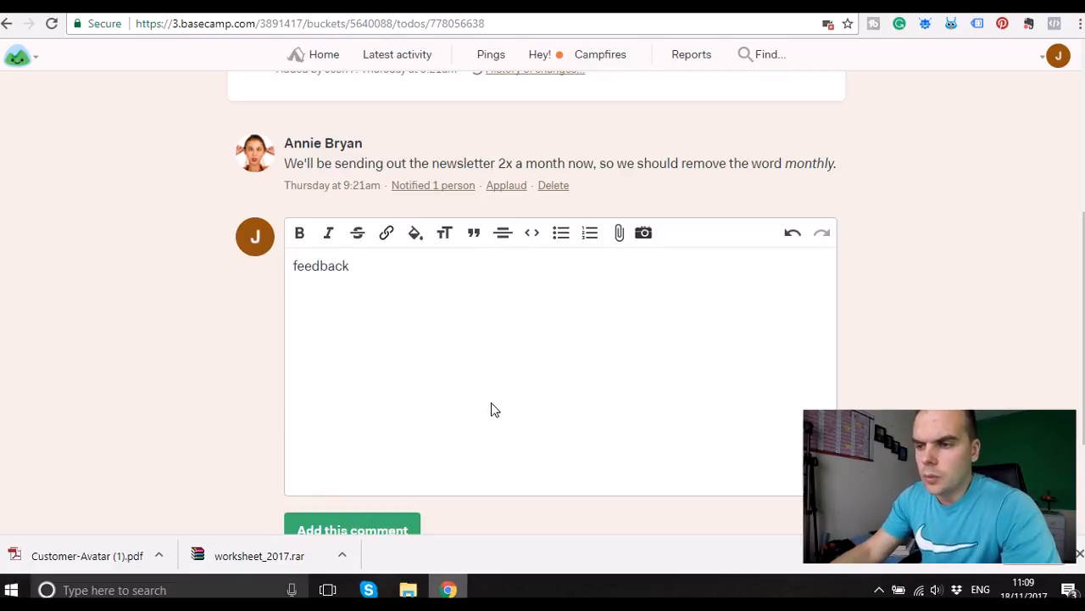
# Add the second, third and fourth people listed to the Signup page to-do's comment notifications and save the changes.
pyautogui.scroll(-2, 522, 351)
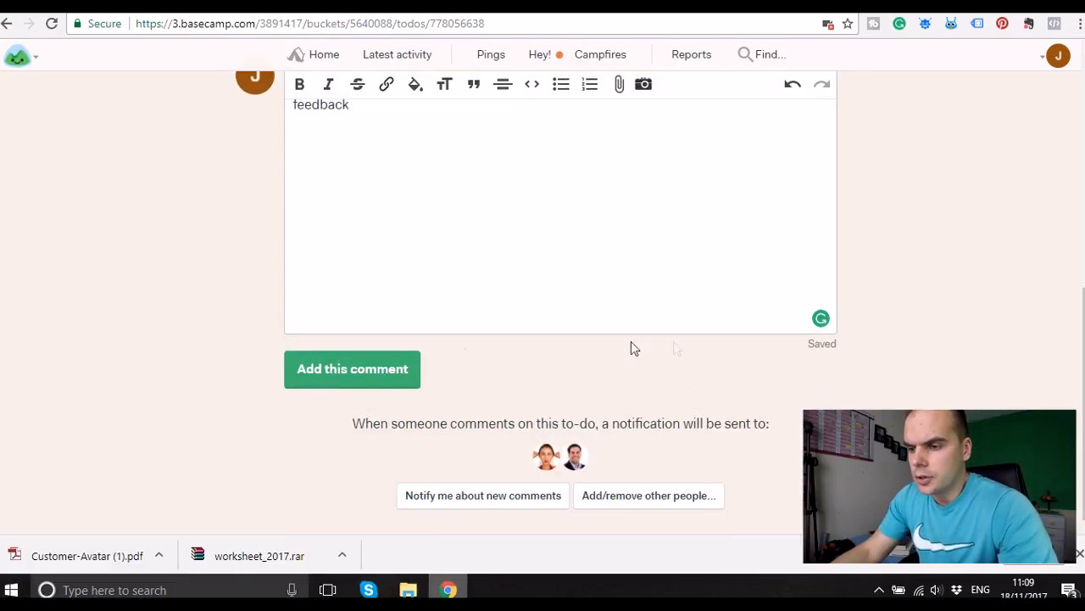
pyautogui.click(653, 496)
pyautogui.scroll(-1, 615, 339)
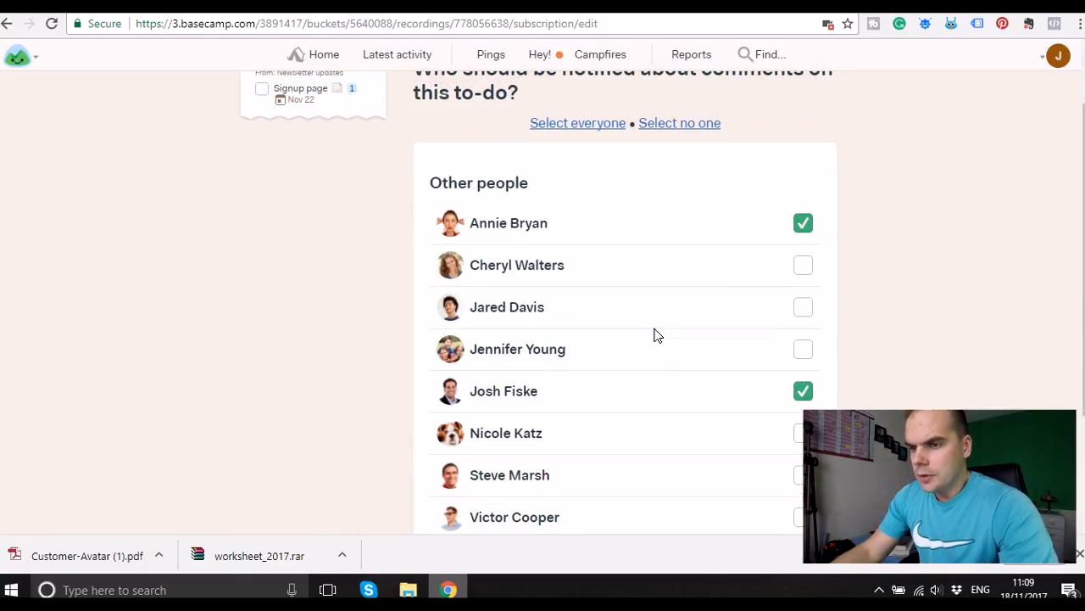
pyautogui.scroll(1, 816, 322)
pyautogui.click(803, 346)
pyautogui.click(803, 387)
pyautogui.click(802, 429)
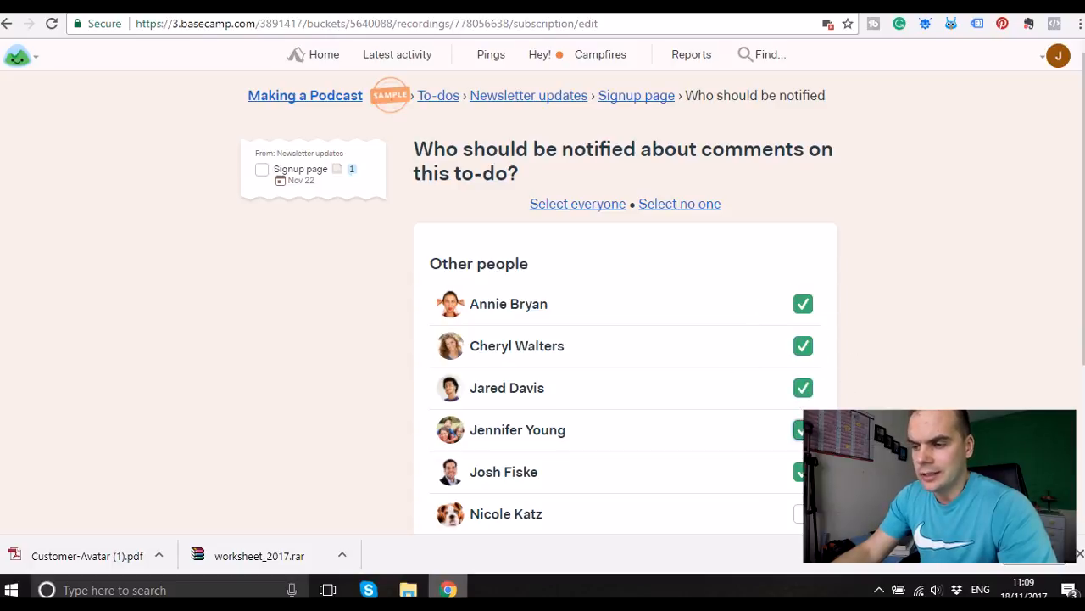
pyautogui.scroll(-3, 585, 263)
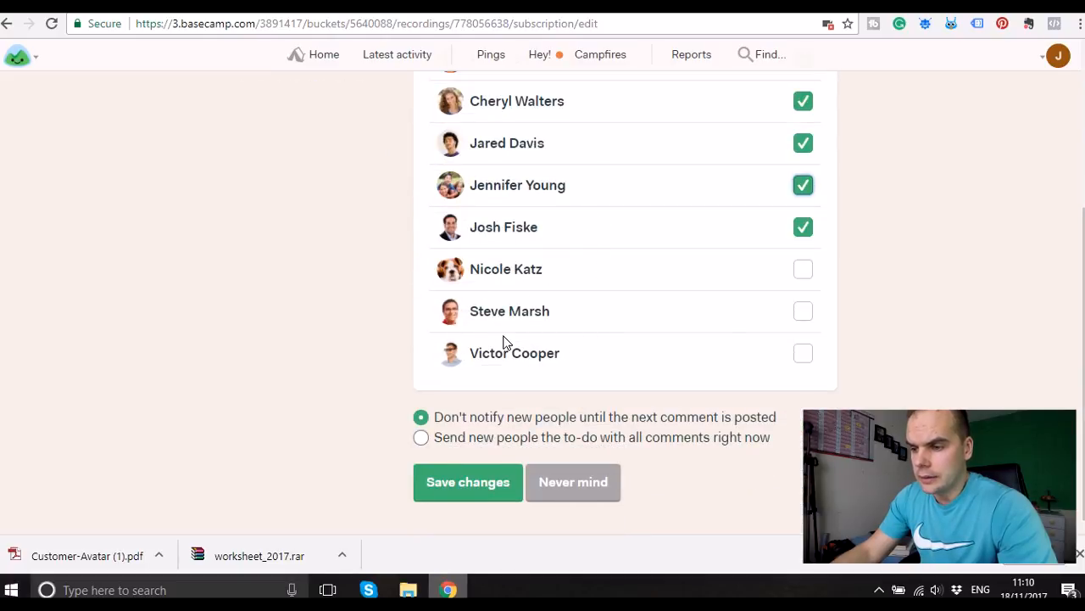
pyautogui.click(456, 483)
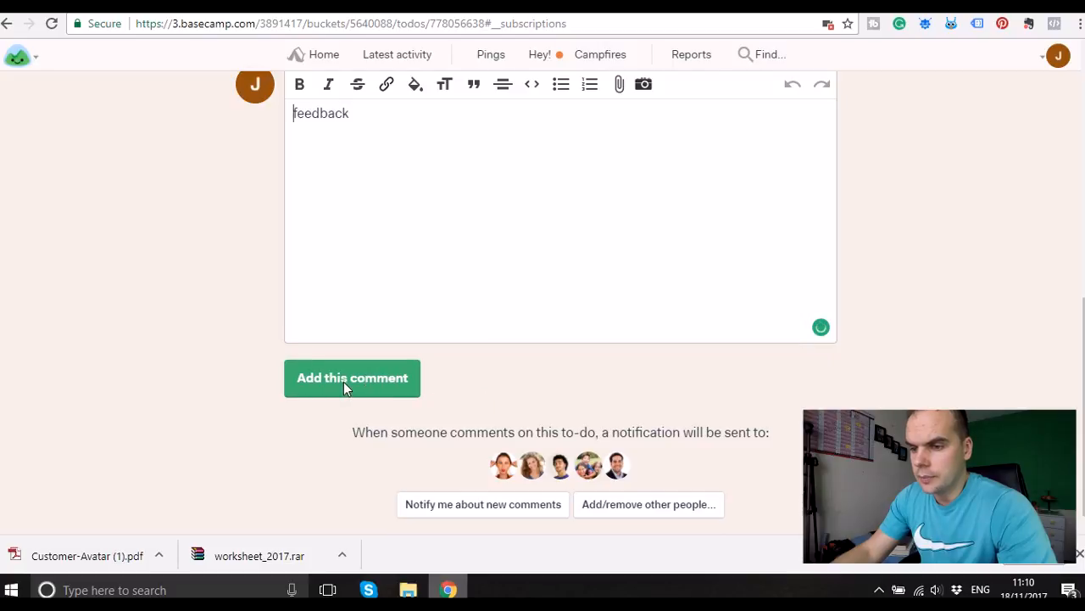
# Post the feedback comment on the Signup page to-do and return to the Making a Podcast project page.
pyautogui.click(343, 380)
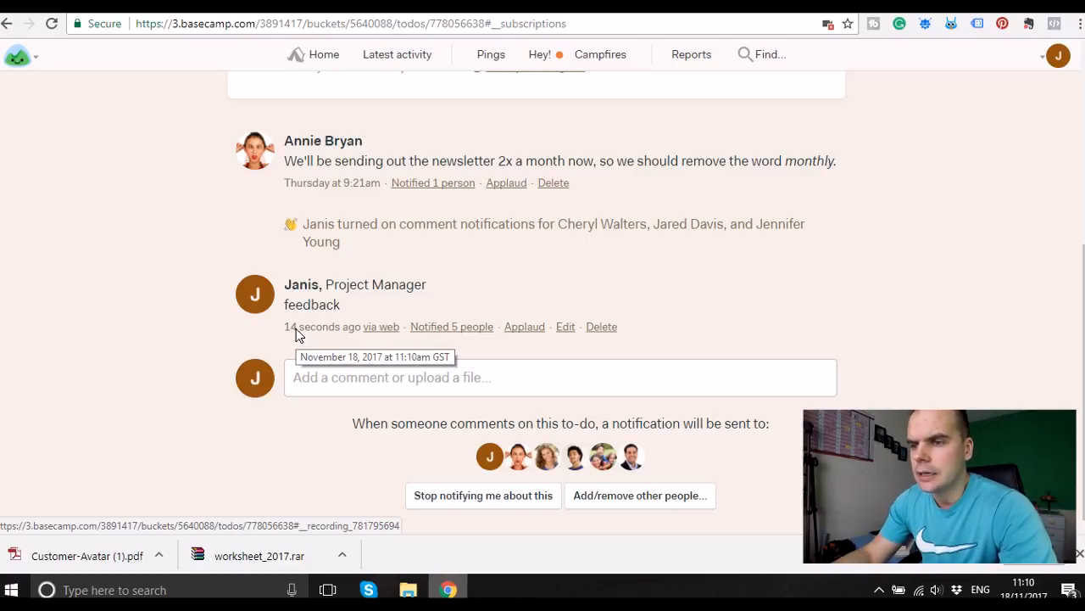
pyautogui.scroll(3, 373, 318)
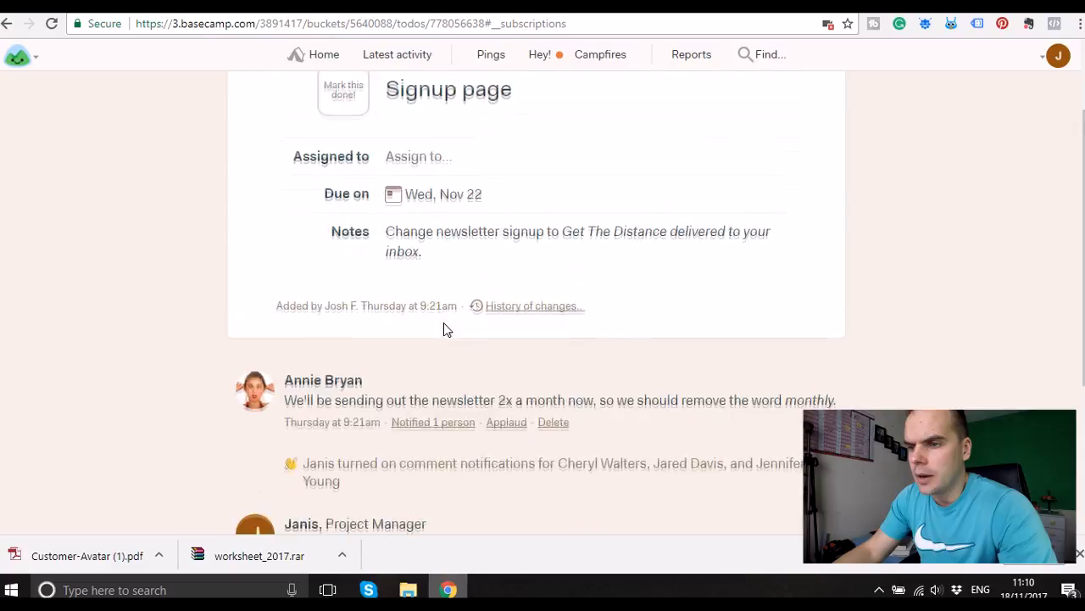
pyautogui.scroll(2, 447, 330)
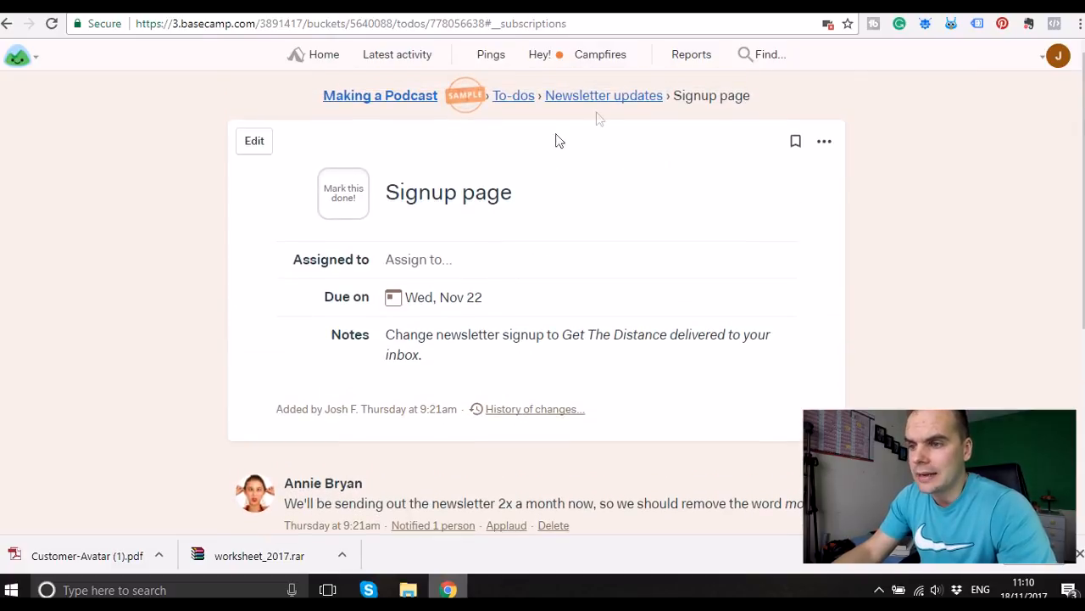
pyautogui.click(591, 96)
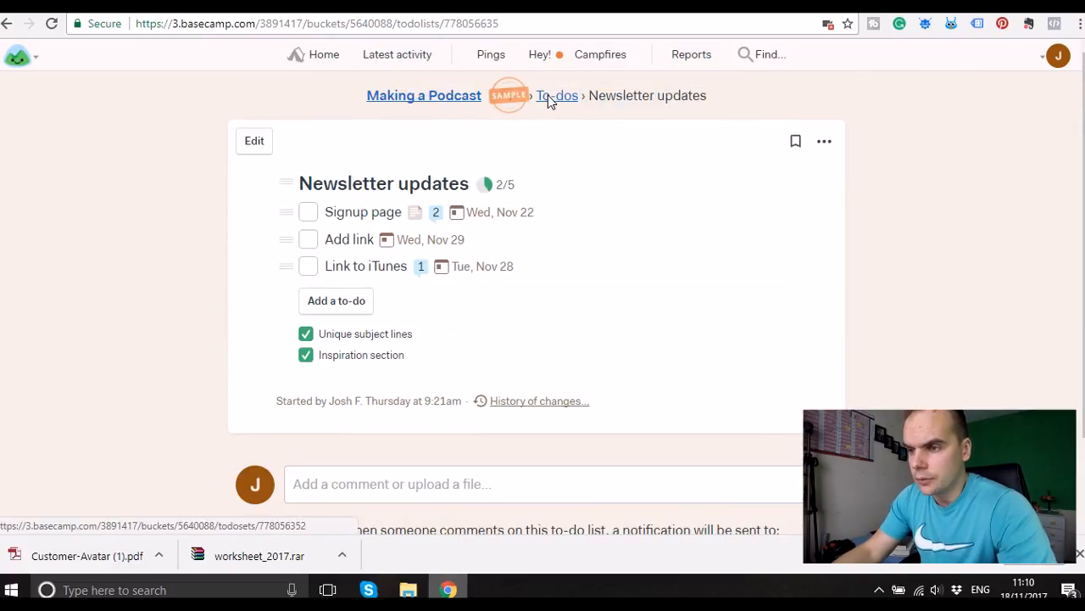
pyautogui.click(548, 95)
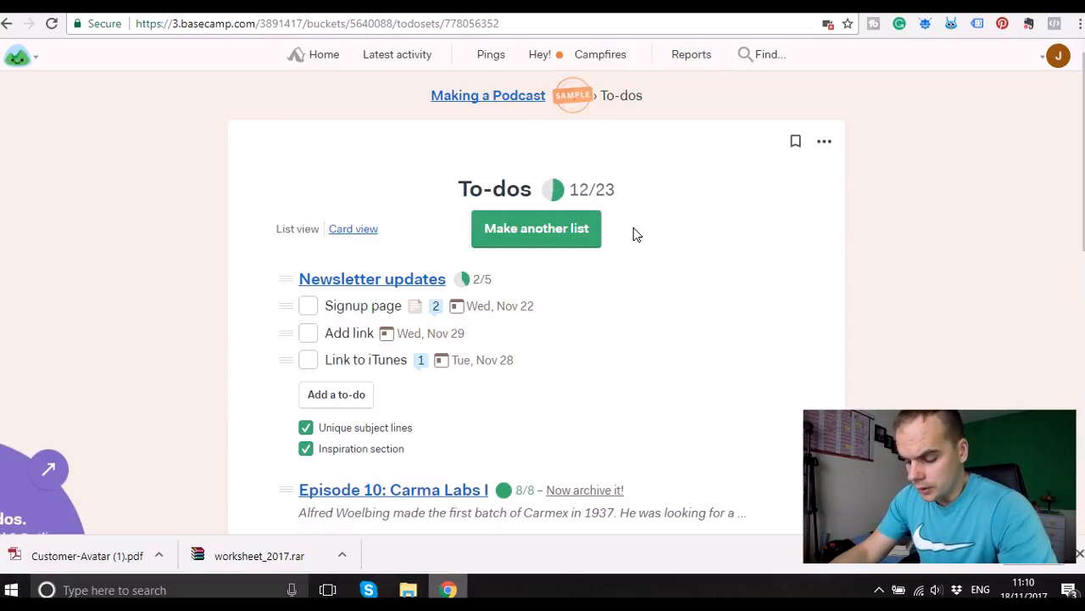
pyautogui.click(518, 100)
pyautogui.click(492, 134)
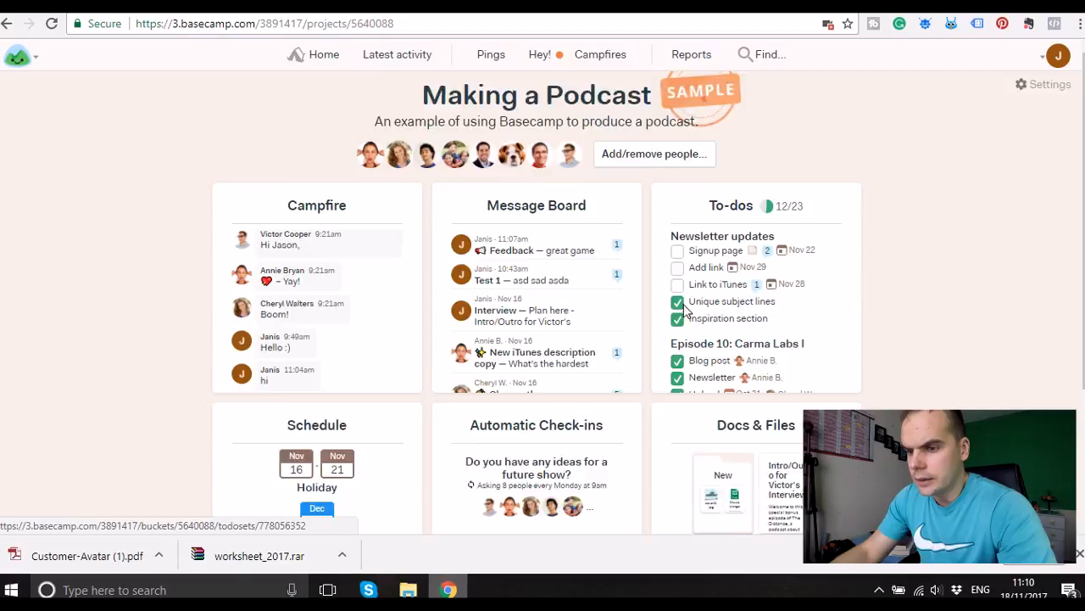
# Open the project's Schedule and look through the November and December calendar and the dated list of events and to-dos.
pyautogui.scroll(-3, 391, 321)
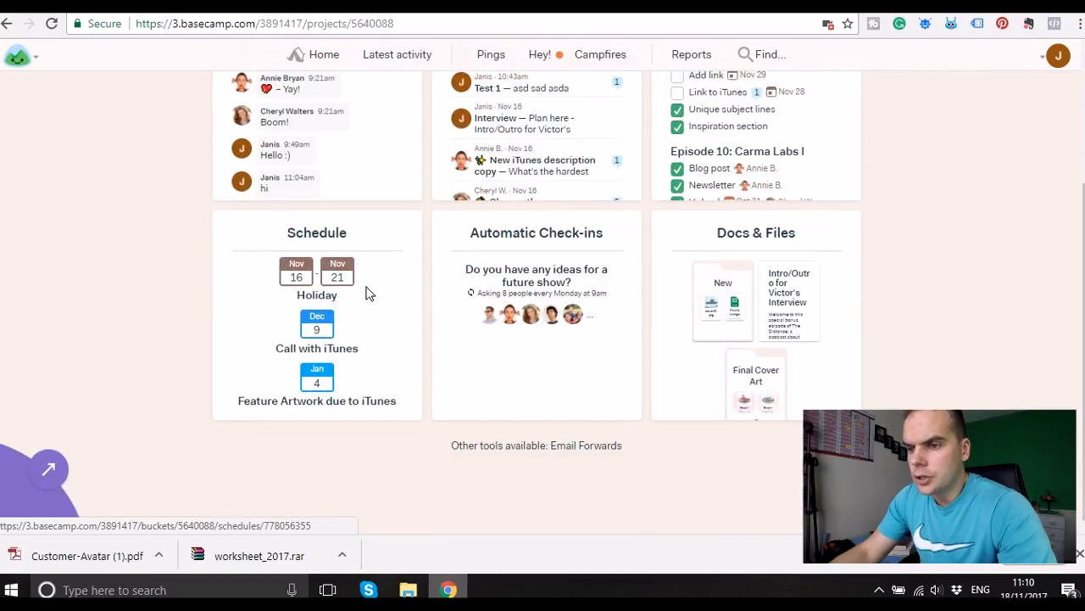
pyautogui.click(365, 291)
pyautogui.scroll(-1, 566, 367)
pyautogui.scroll(-2, 856, 388)
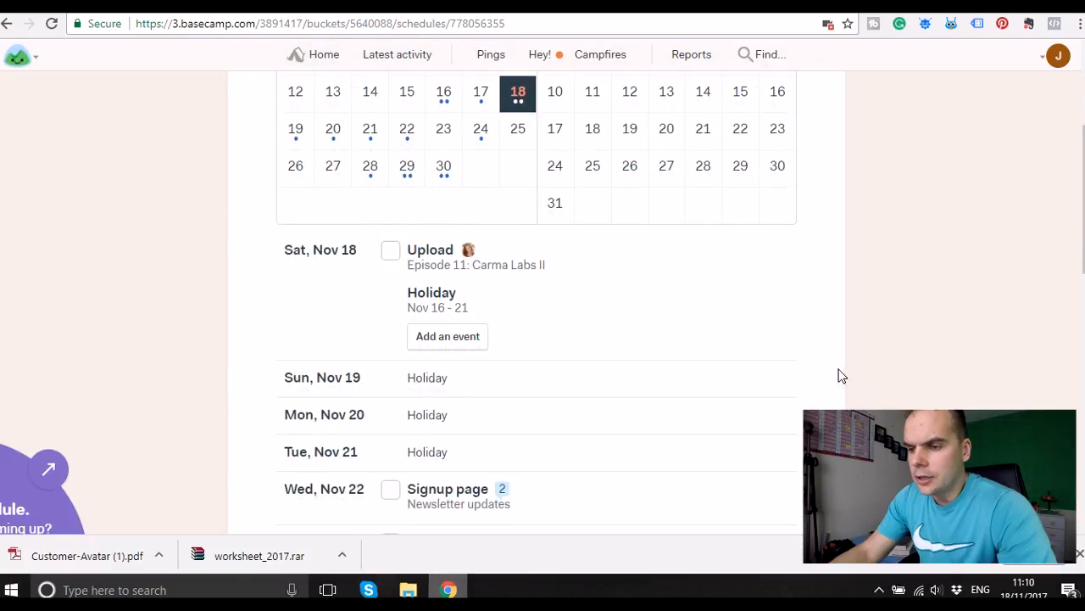
pyautogui.scroll(-1, 806, 243)
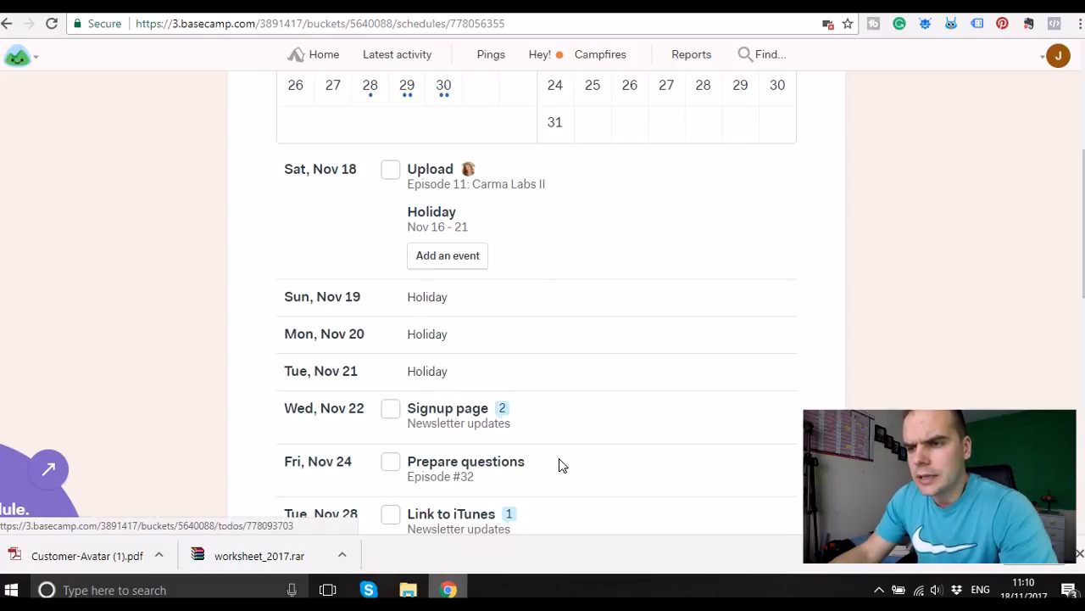
pyautogui.scroll(3, 554, 414)
pyautogui.scroll(-6, 660, 455)
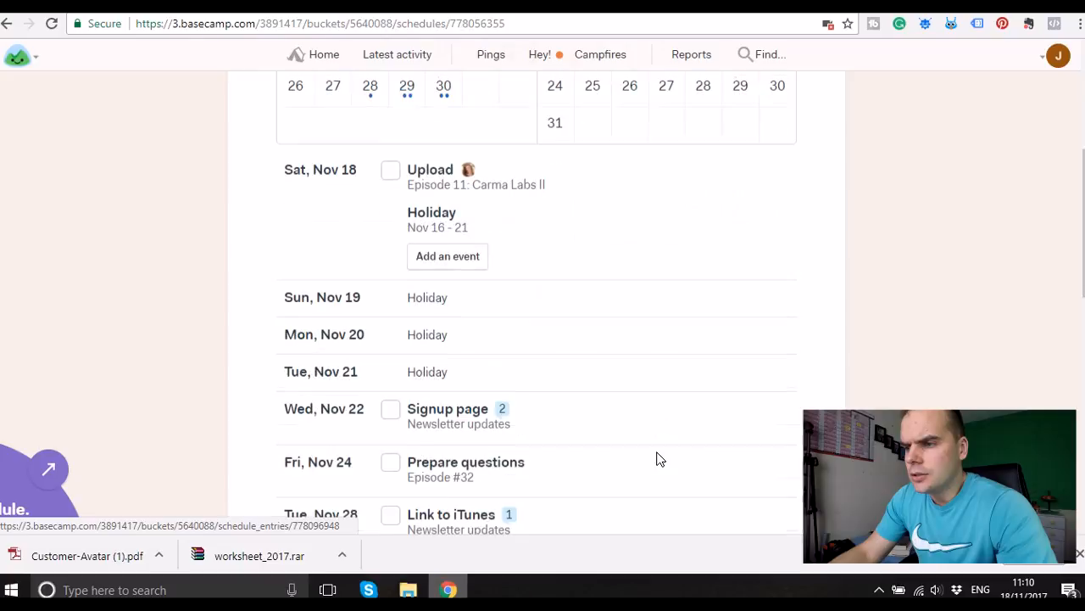
pyautogui.scroll(3, 660, 457)
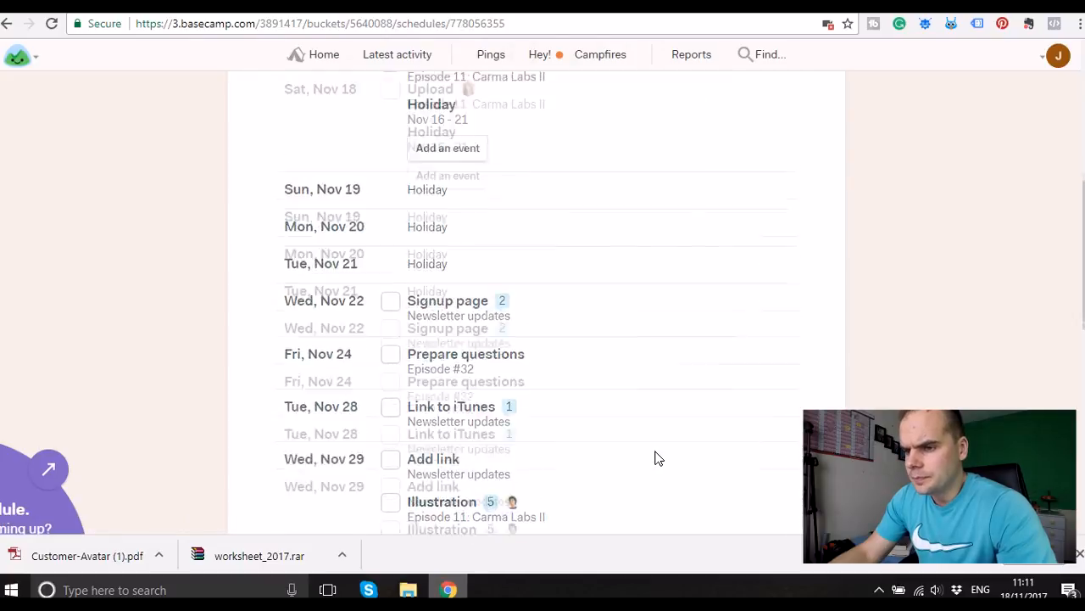
pyautogui.scroll(3, 654, 458)
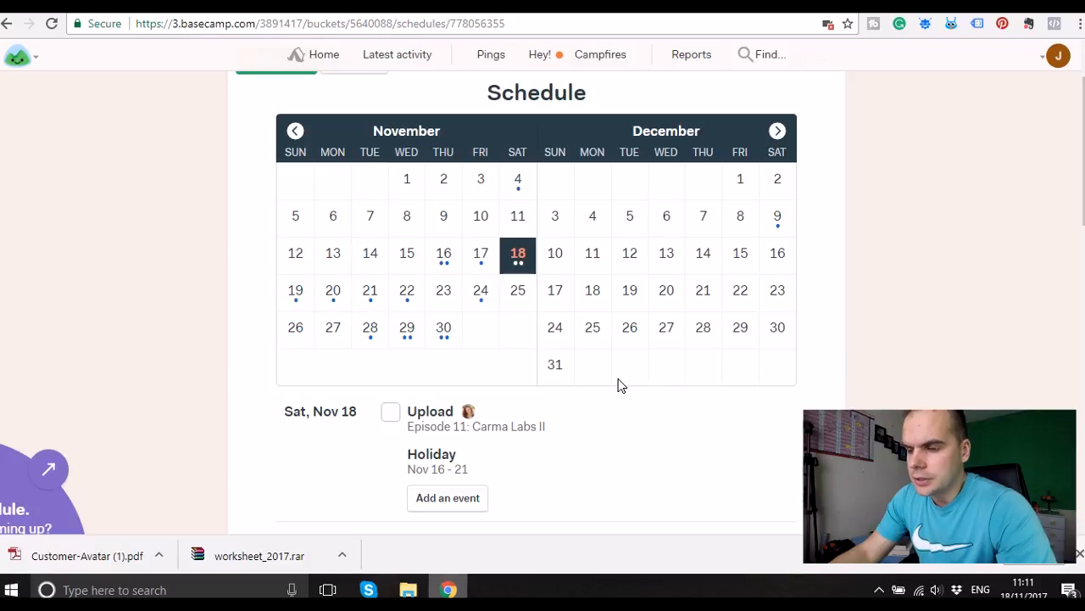
pyautogui.scroll(-1, 607, 373)
pyautogui.scroll(-7, 607, 373)
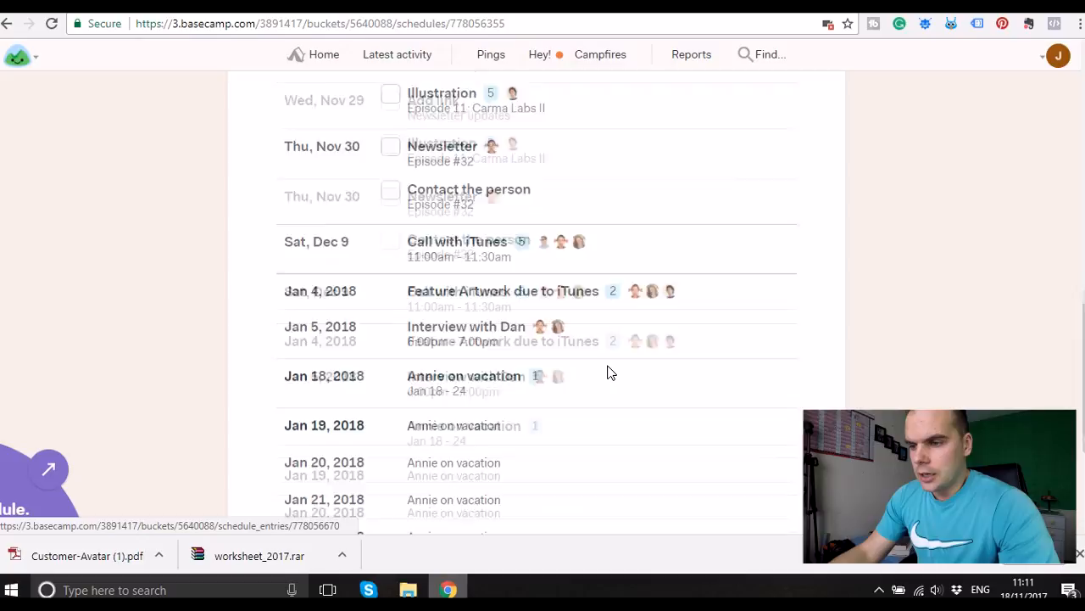
pyautogui.scroll(10, 607, 373)
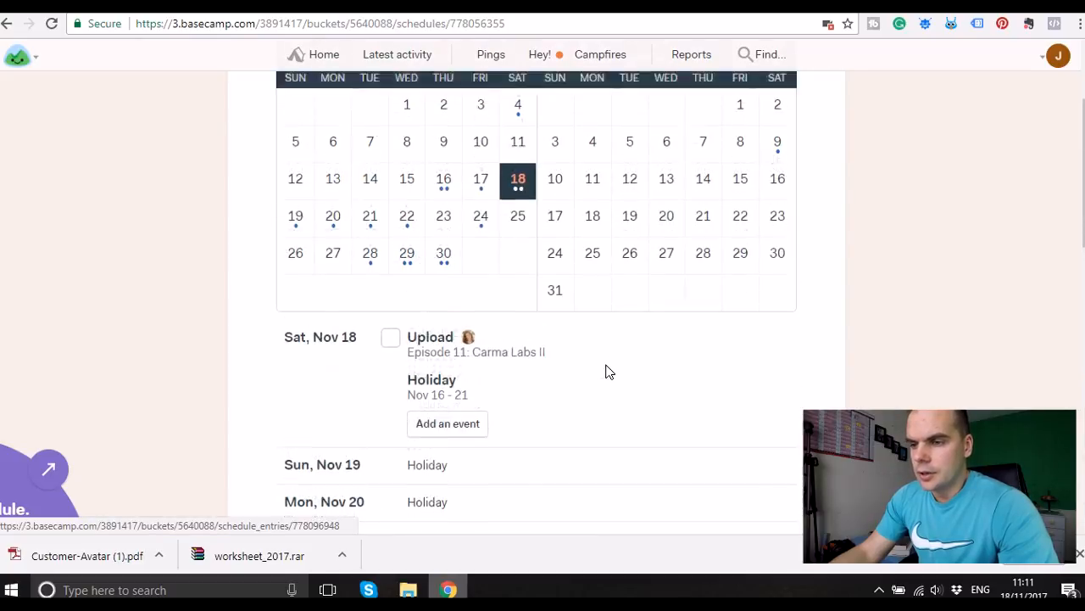
pyautogui.scroll(2, 607, 372)
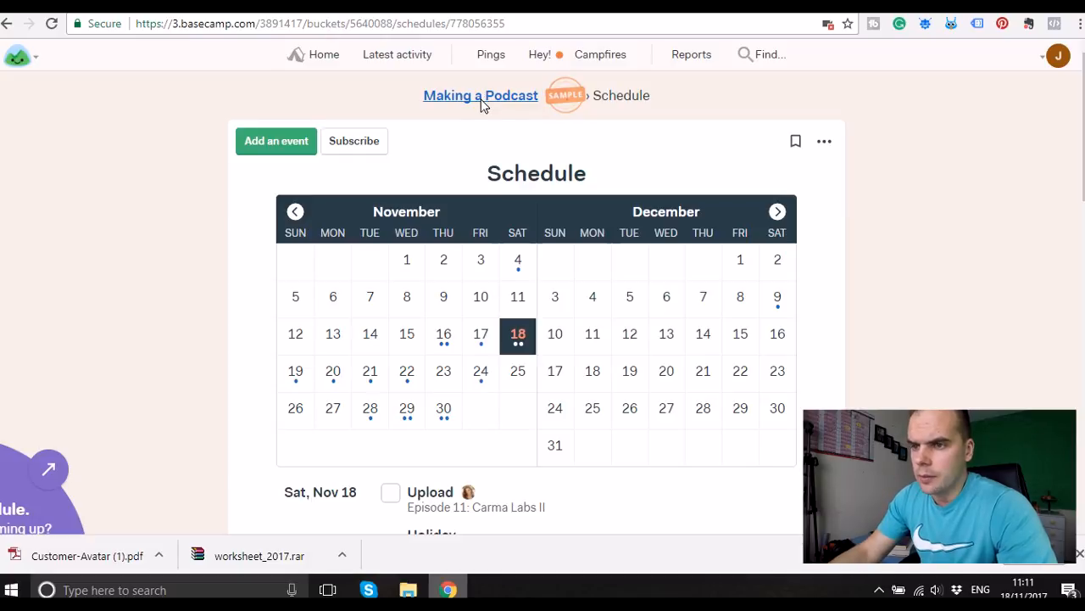
# Go back to the project page, open Automatic Check-ins and review the check-in questions.
pyautogui.moveTo(482, 102)
pyautogui.click(487, 131)
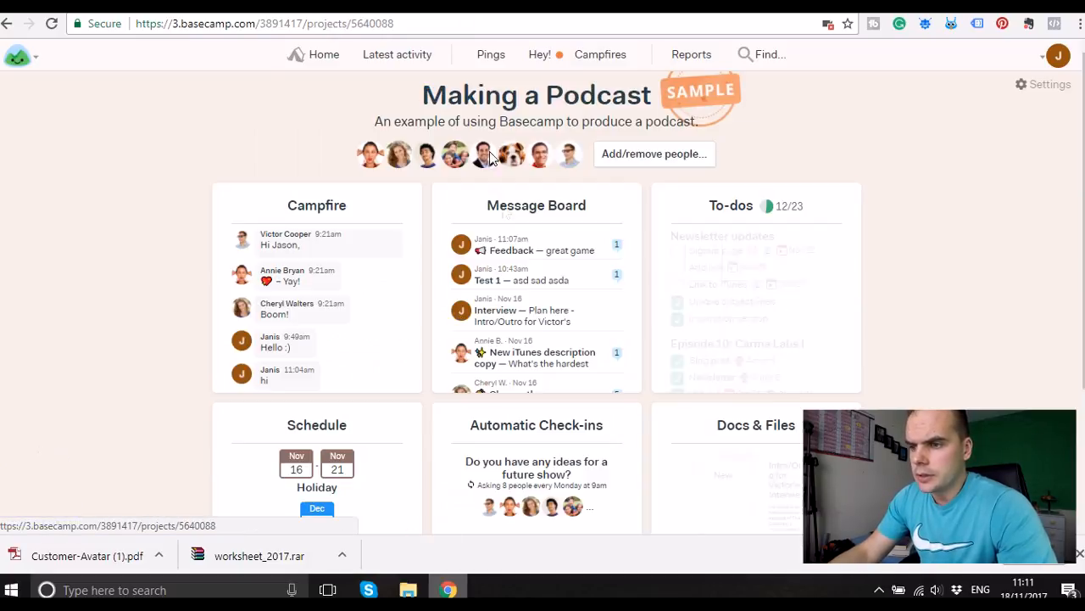
pyautogui.scroll(-2, 536, 318)
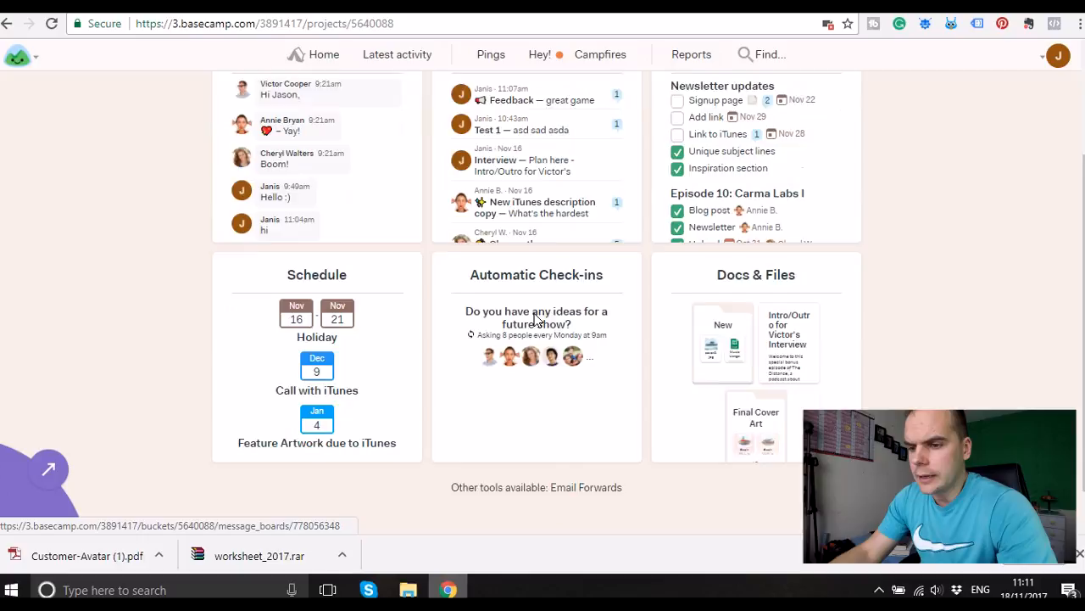
pyautogui.click(555, 255)
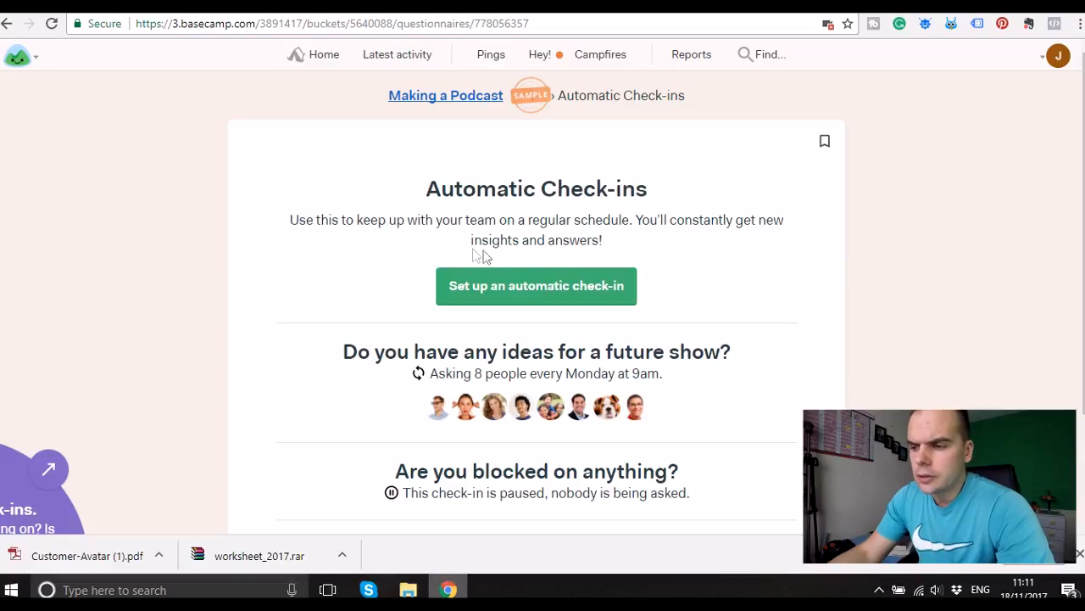
pyautogui.scroll(-2, 734, 257)
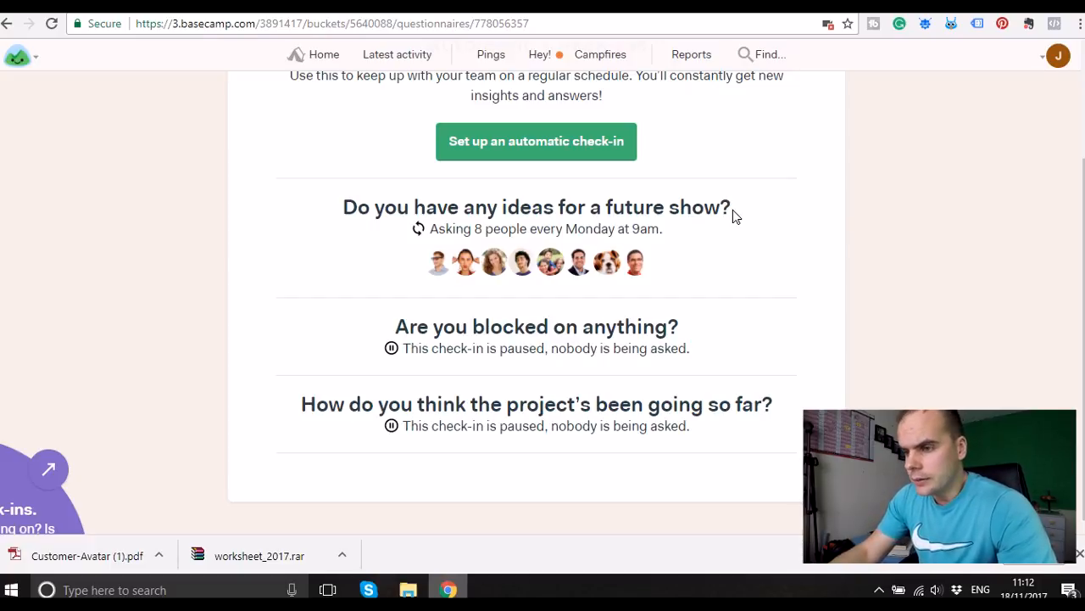
pyautogui.scroll(1, 634, 322)
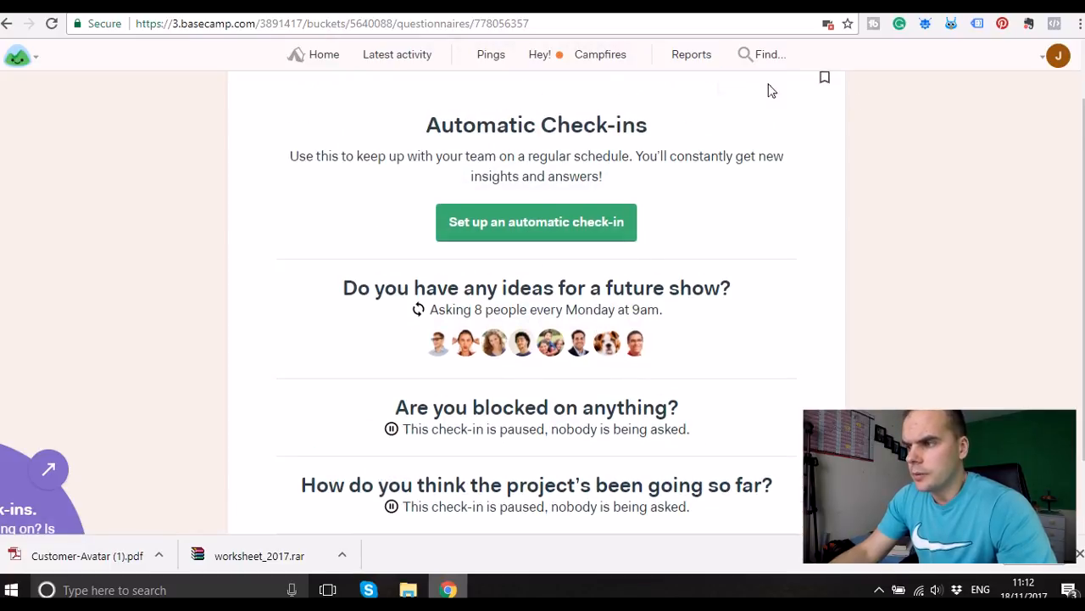
pyautogui.scroll(1, 580, 212)
# Return to the Making a Podcast project page and open its Docs & Files.
pyautogui.moveTo(468, 99)
pyautogui.click(471, 132)
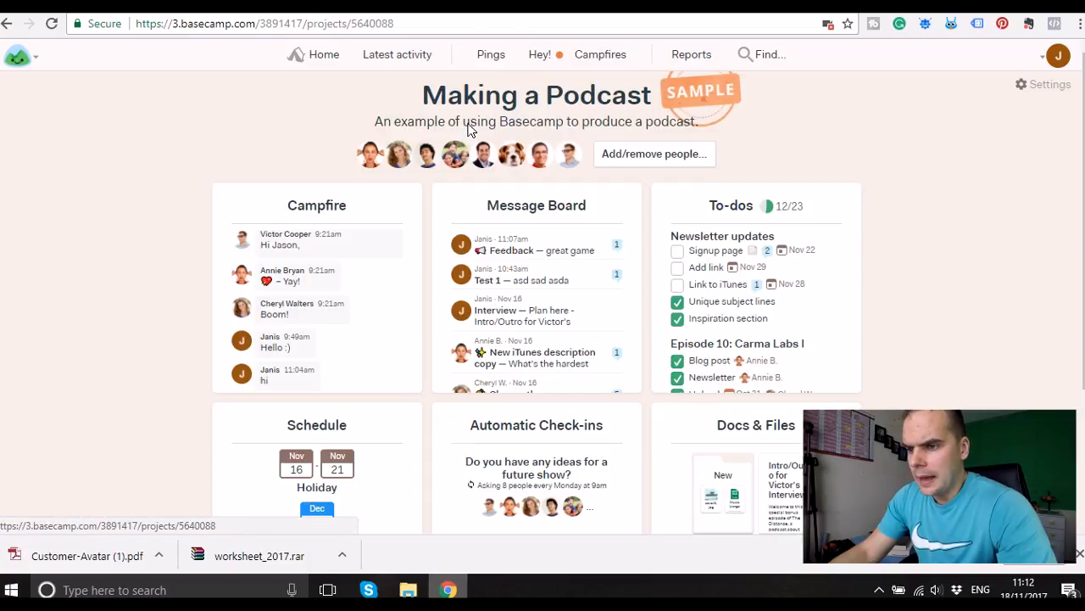
pyautogui.scroll(-2, 640, 256)
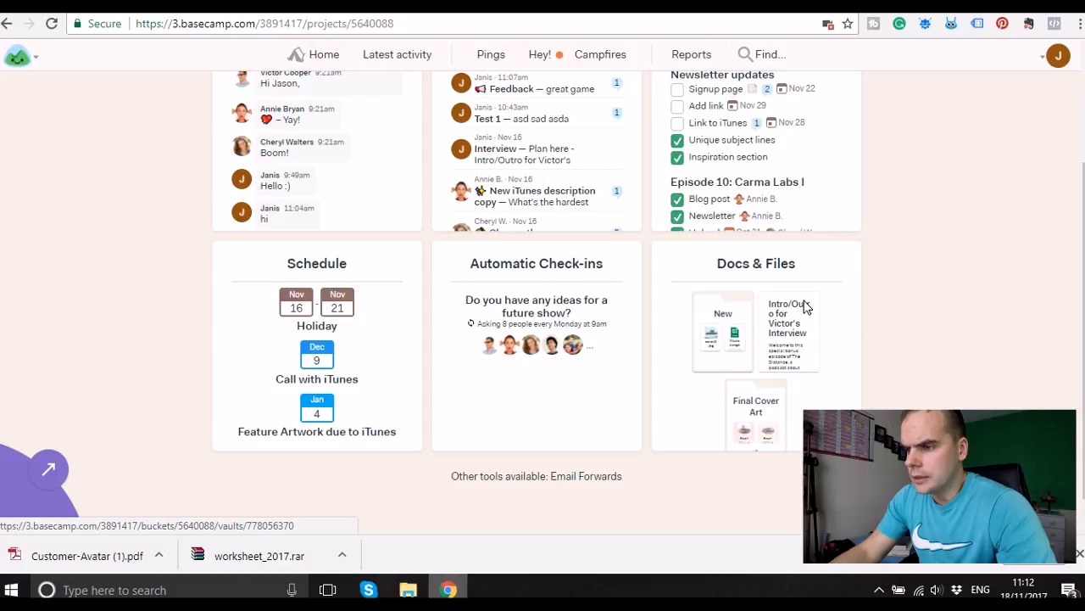
pyautogui.click(806, 306)
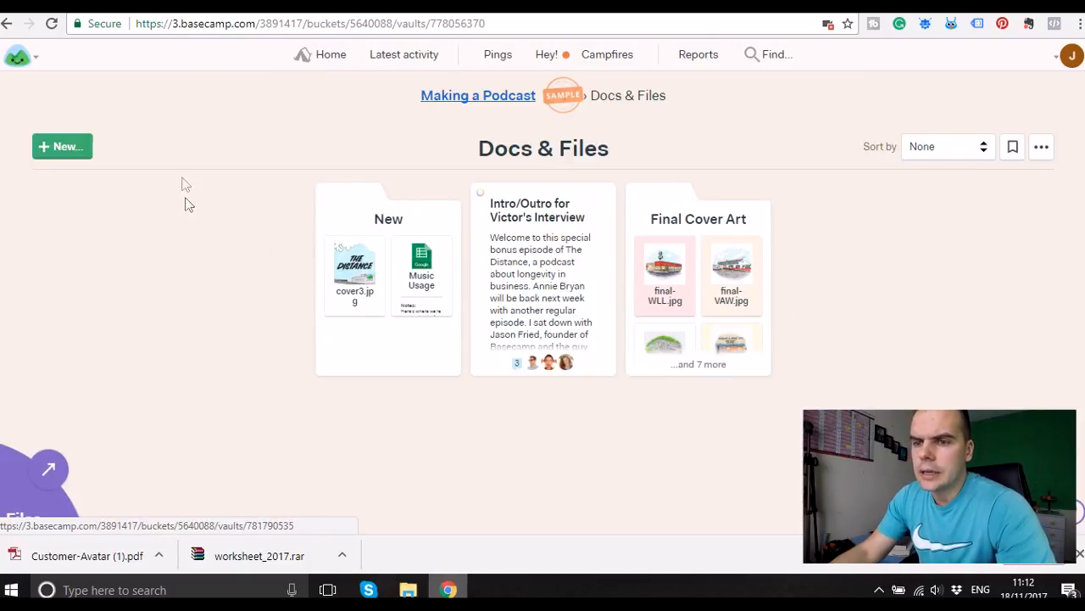
# Create a folder named "first" in Docs & Files and move final-VAW.jpg from the Final Cover Art folder into it.
pyautogui.click(68, 149)
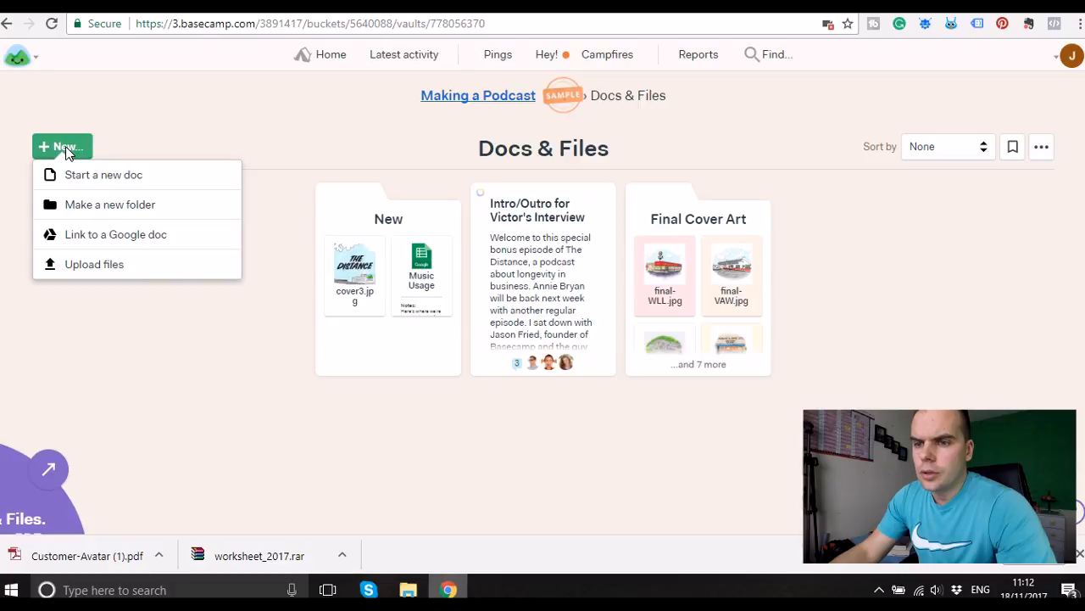
pyautogui.click(98, 208)
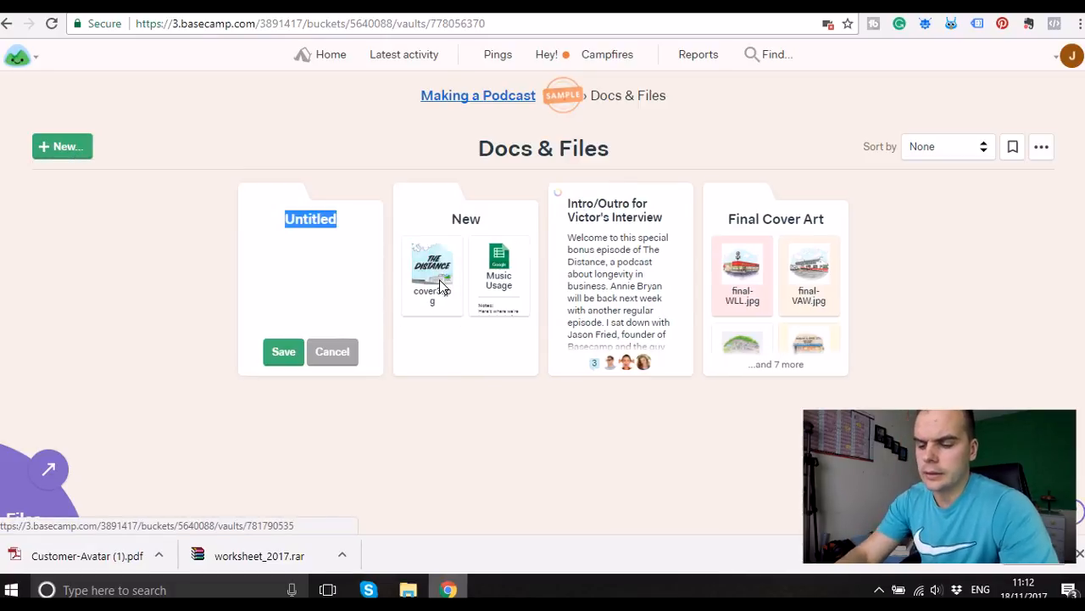
pyautogui.write('fift')
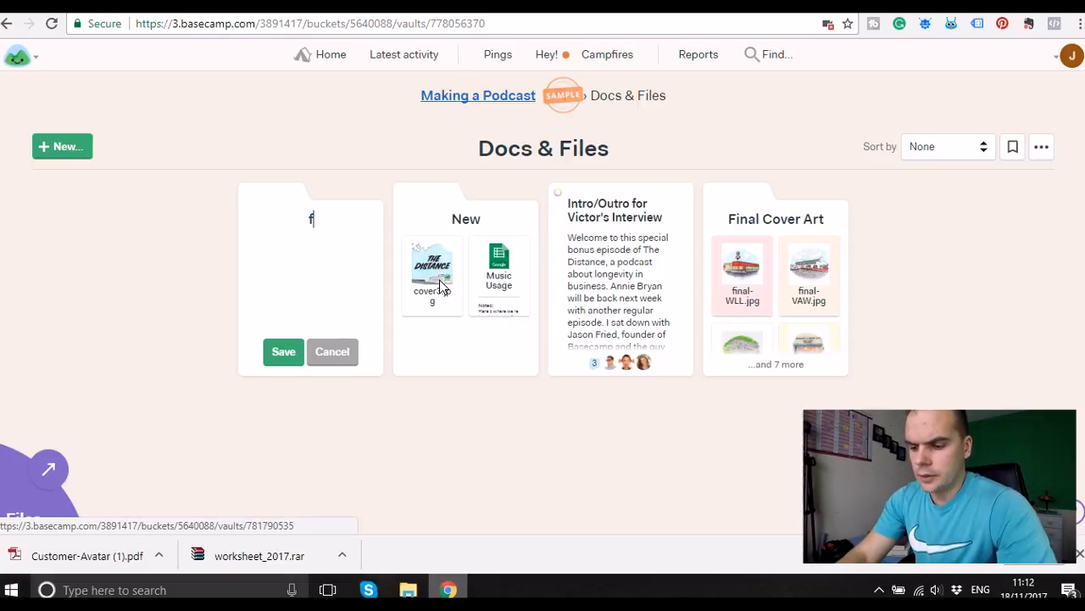
pyautogui.press('BackSpace')
pyautogui.press('BackSpace')
pyautogui.write('rs')
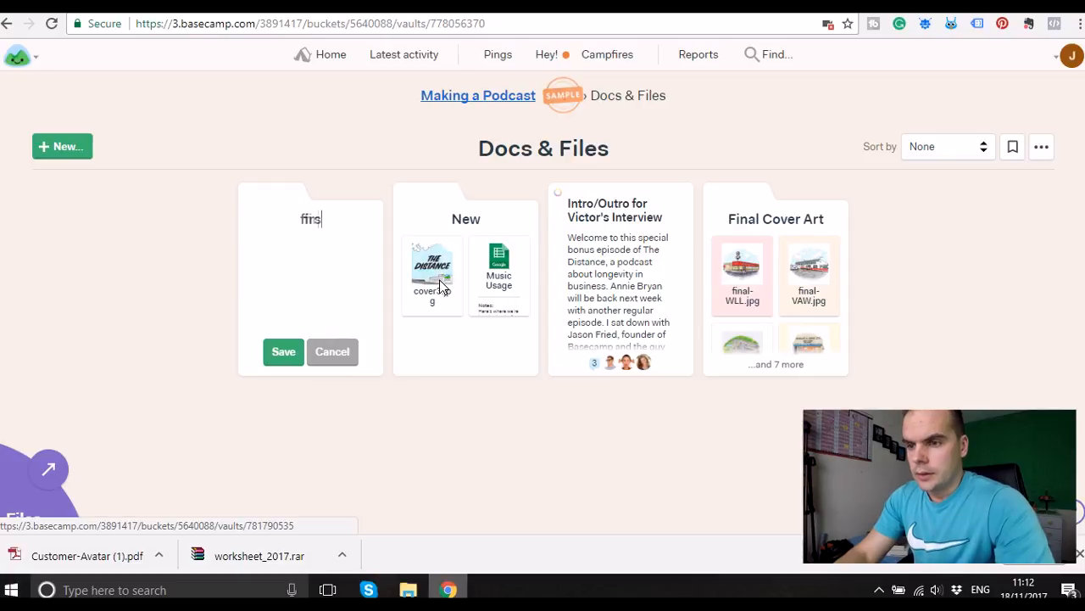
pyautogui.write('t')
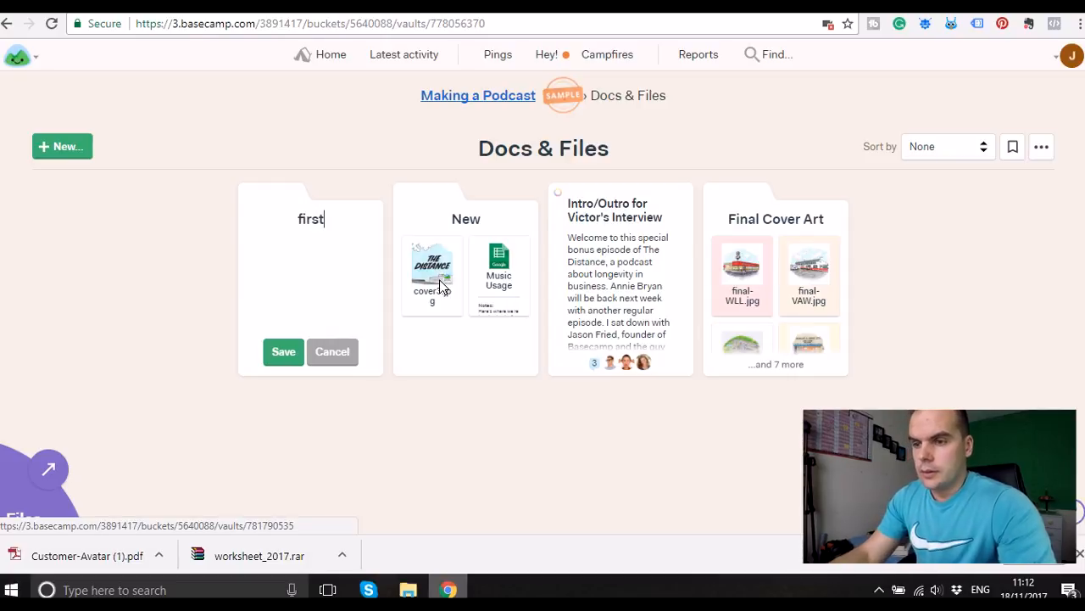
pyautogui.click(275, 348)
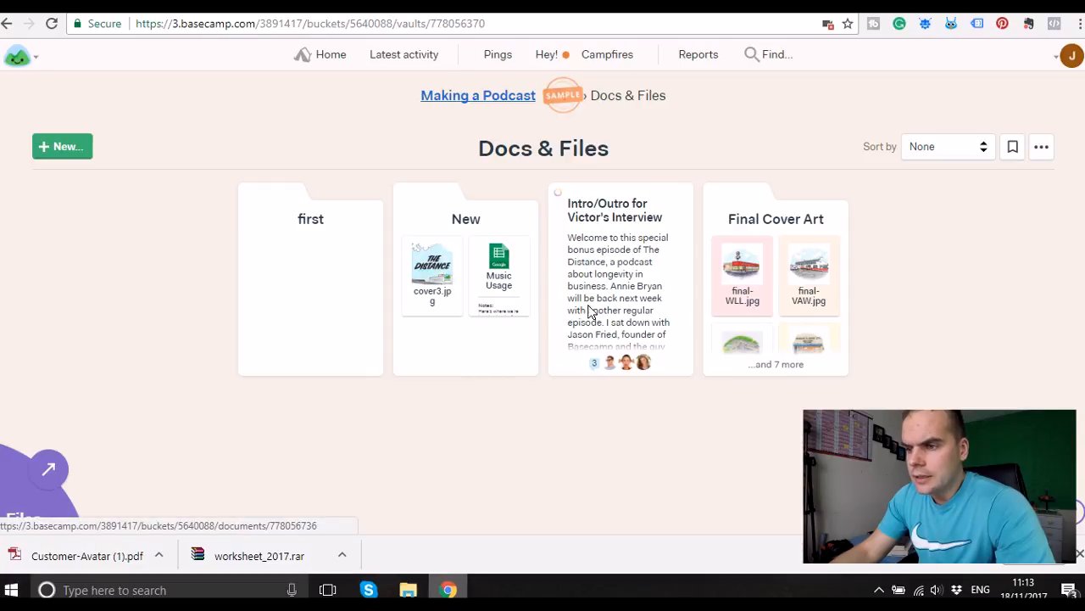
pyautogui.moveTo(790, 289); pyautogui.dragTo(364, 297)
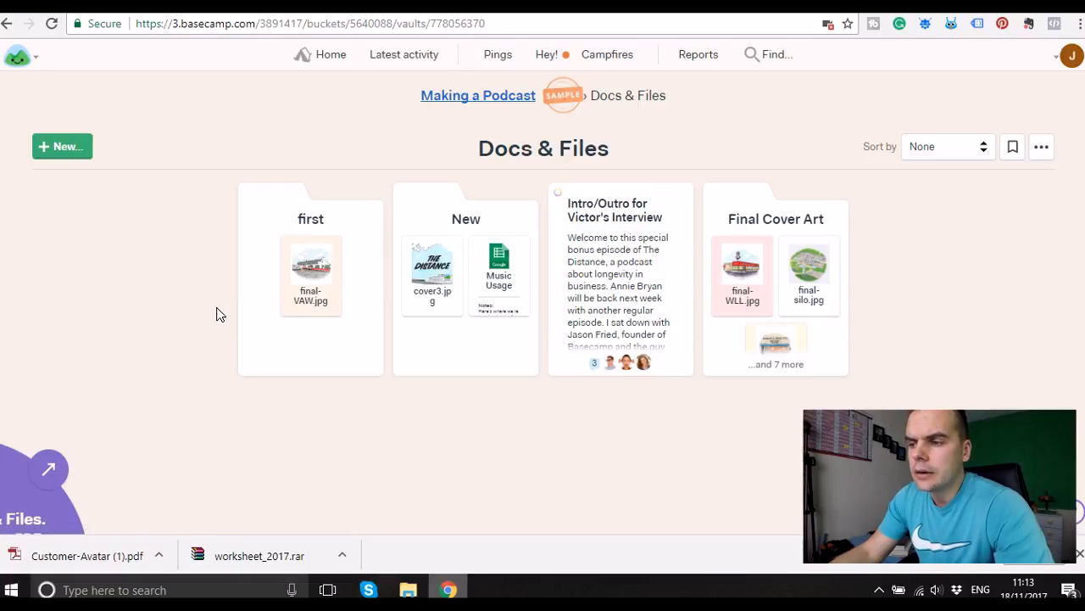
# Check which kinds of items can be added to Docs & Files, and return to the Making a Podcast project page.
pyautogui.click(58, 146)
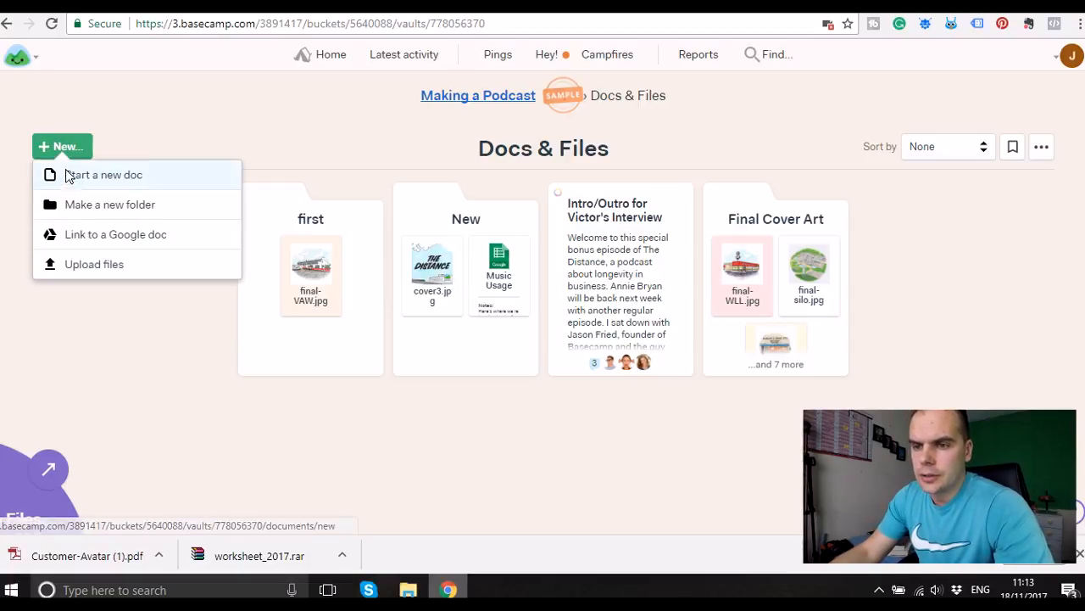
pyautogui.click(911, 327)
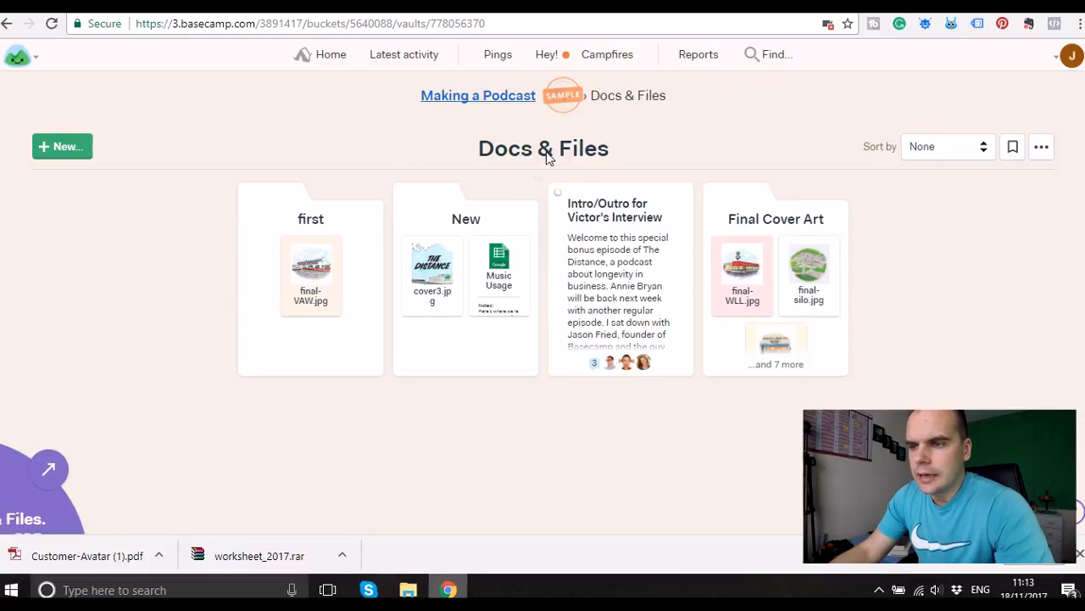
pyautogui.moveTo(489, 93)
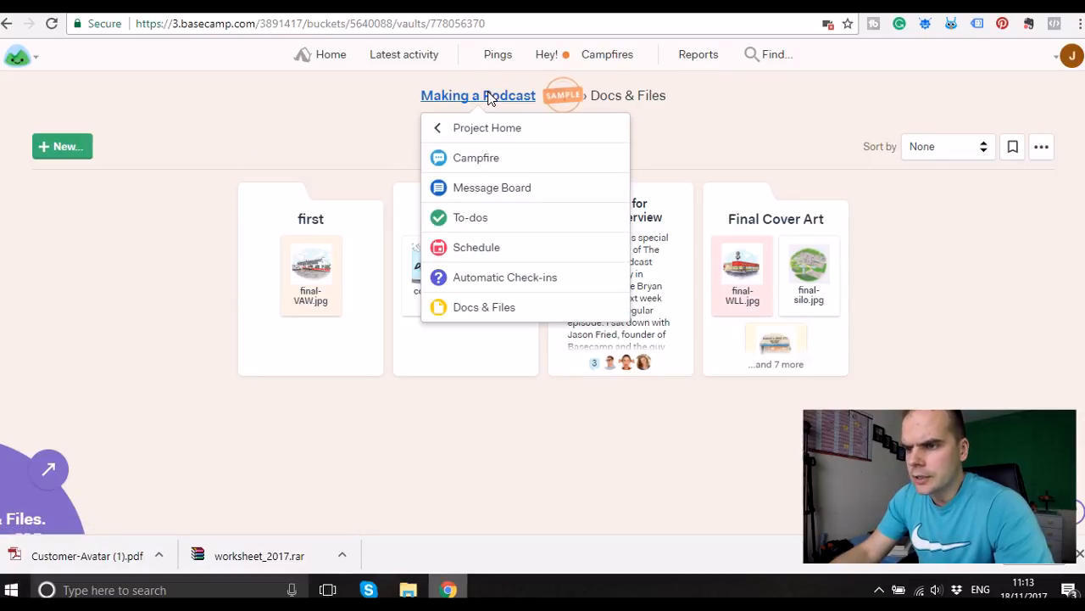
pyautogui.click(481, 128)
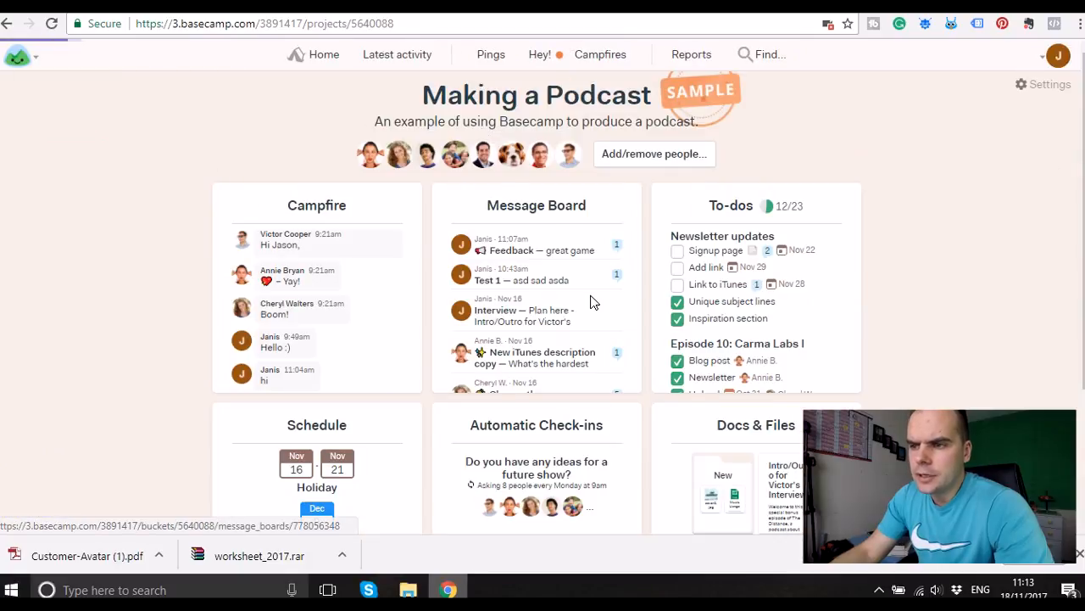
pyautogui.scroll(-3, 599, 293)
pyautogui.scroll(3, 578, 298)
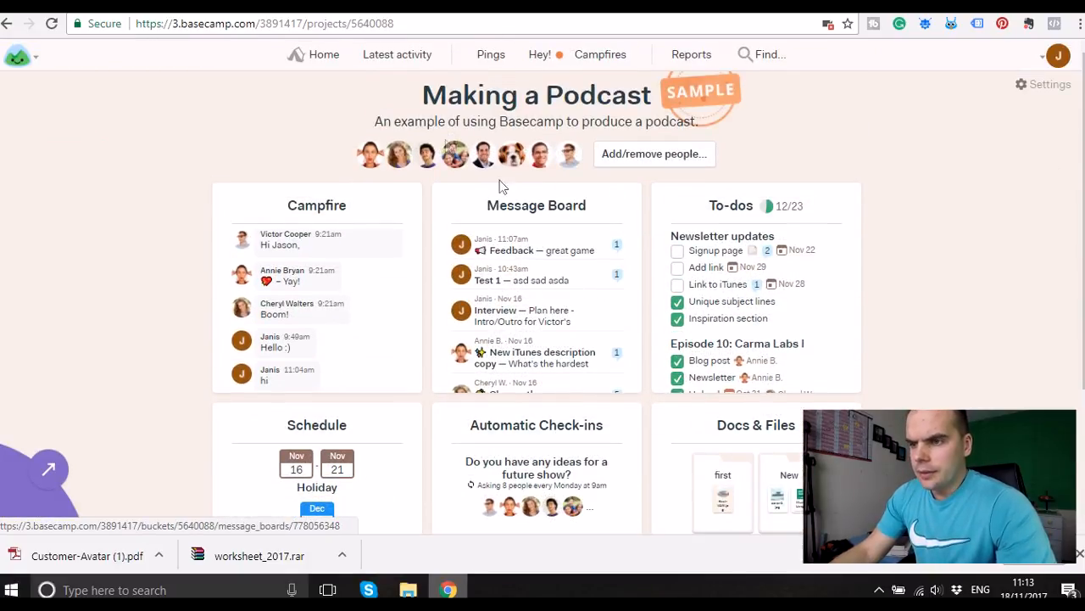
# Open the latest activity across everything and review the entries for the Mobile app project and Gamevision TES HQ.
pyautogui.click(394, 60)
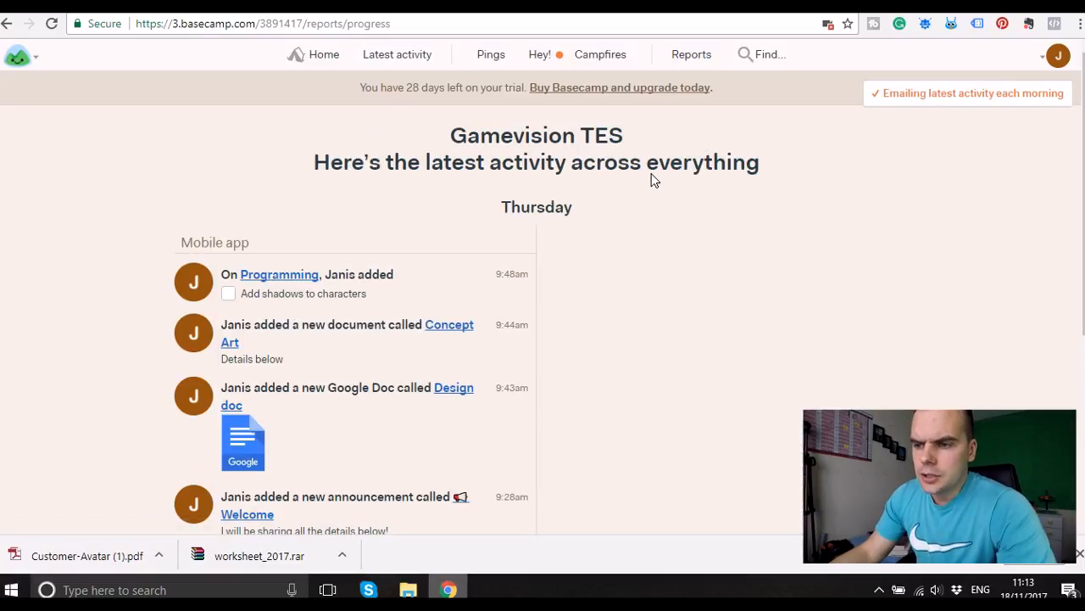
pyautogui.scroll(-4, 453, 363)
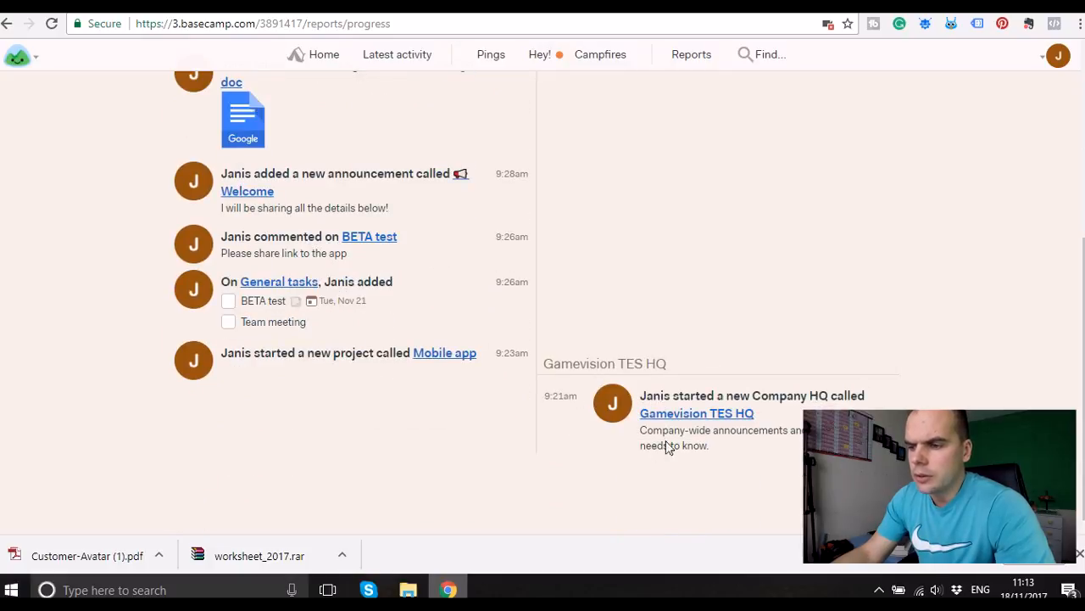
pyautogui.scroll(5, 666, 432)
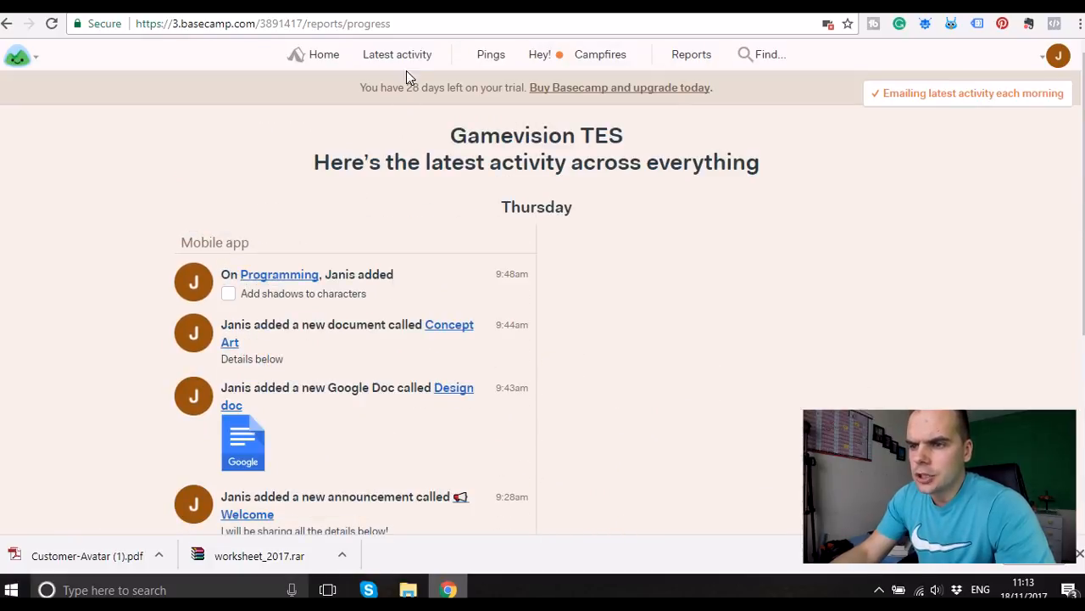
pyautogui.scroll(-4, 478, 290)
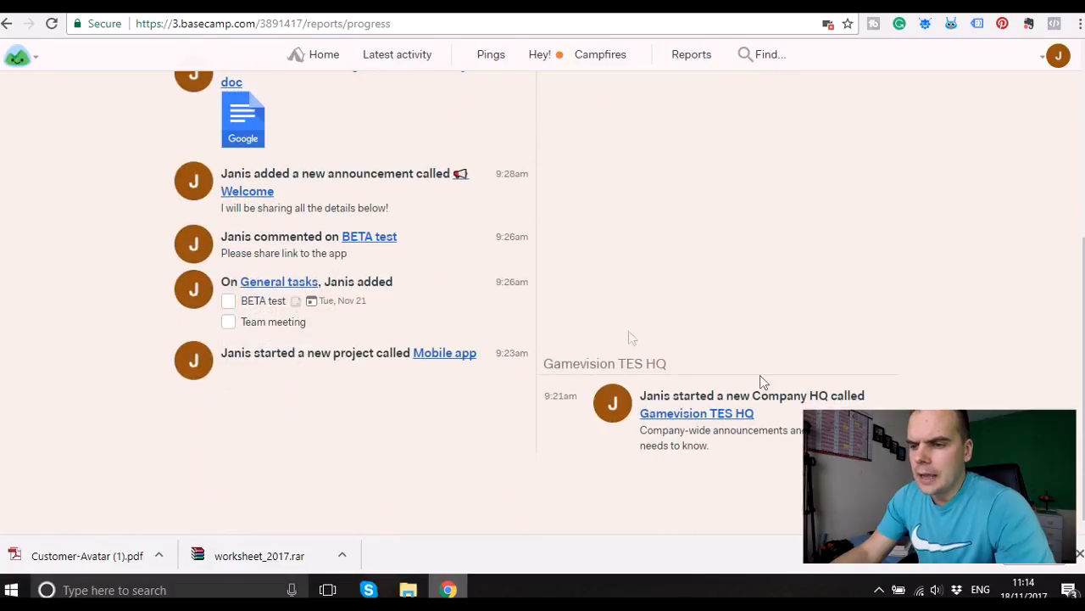
pyautogui.scroll(3, 390, 370)
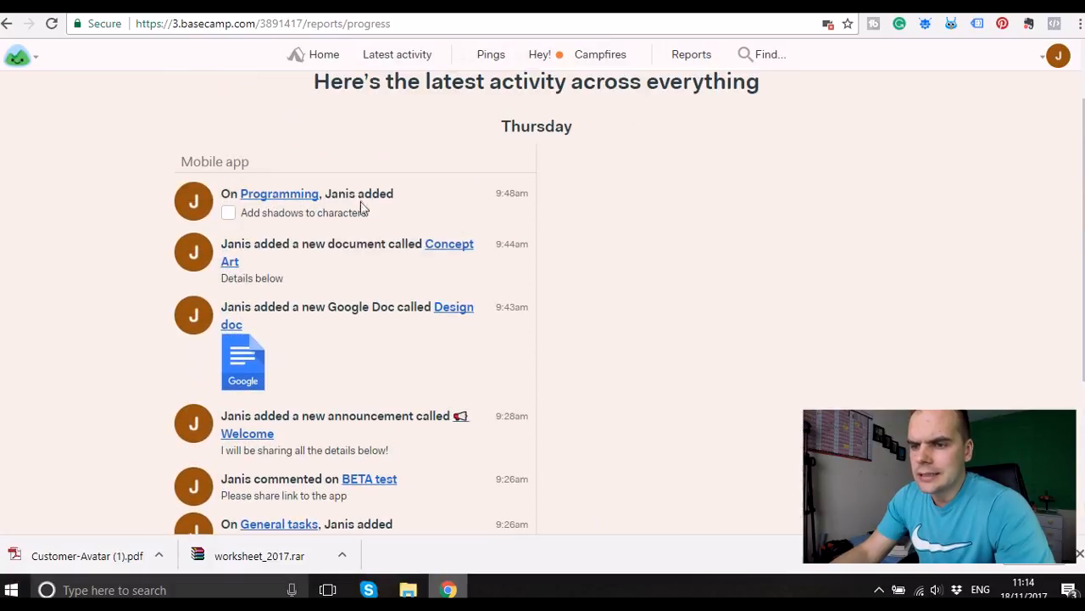
pyautogui.scroll(-1, 362, 471)
pyautogui.scroll(-1, 363, 471)
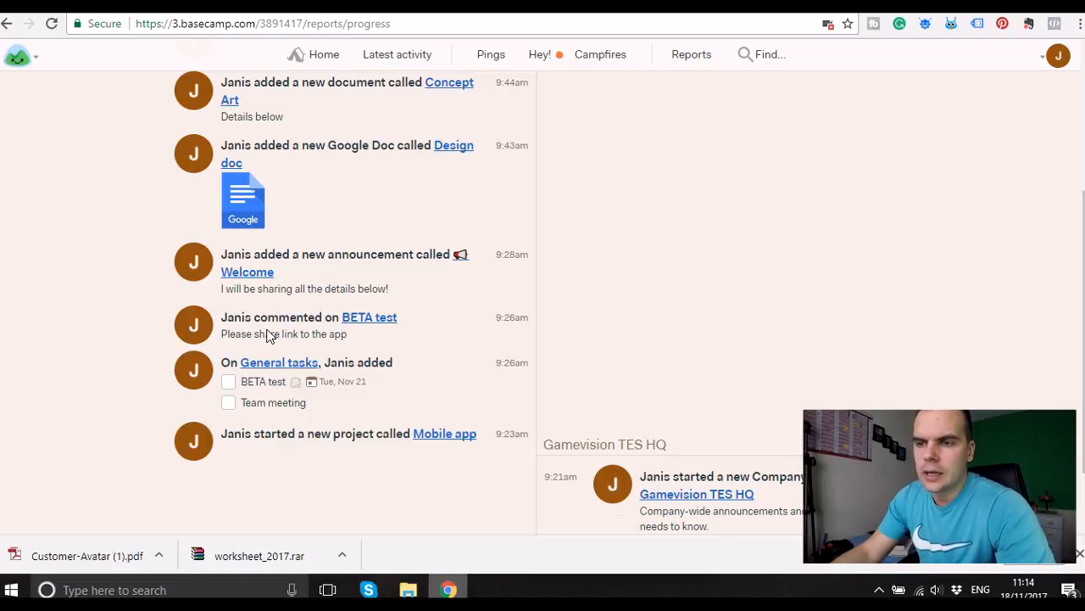
pyautogui.scroll(4, 459, 355)
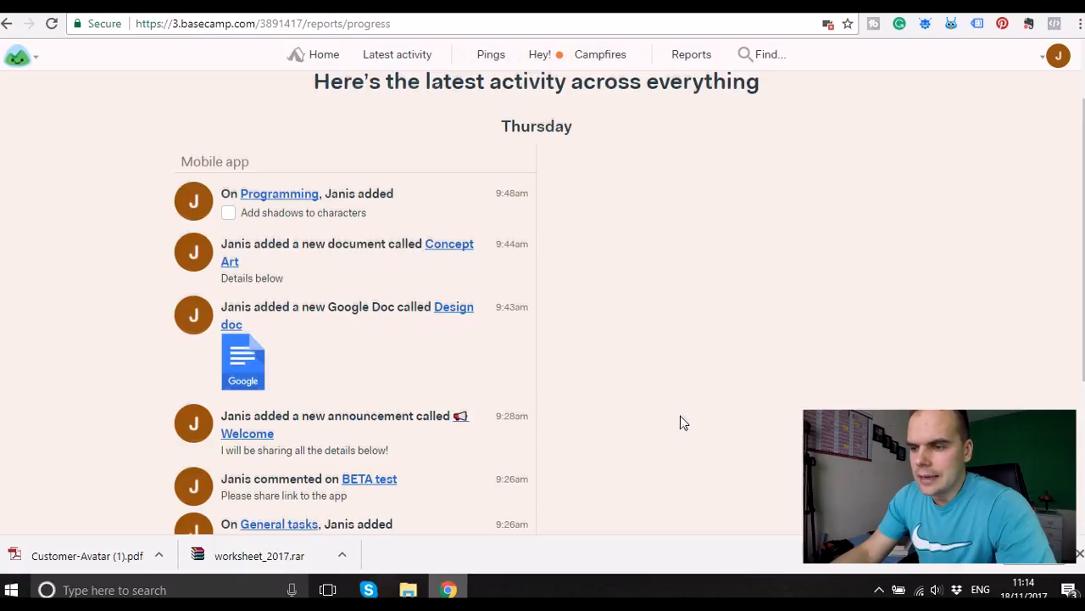
pyautogui.scroll(-4, 683, 424)
pyautogui.scroll(5, 679, 412)
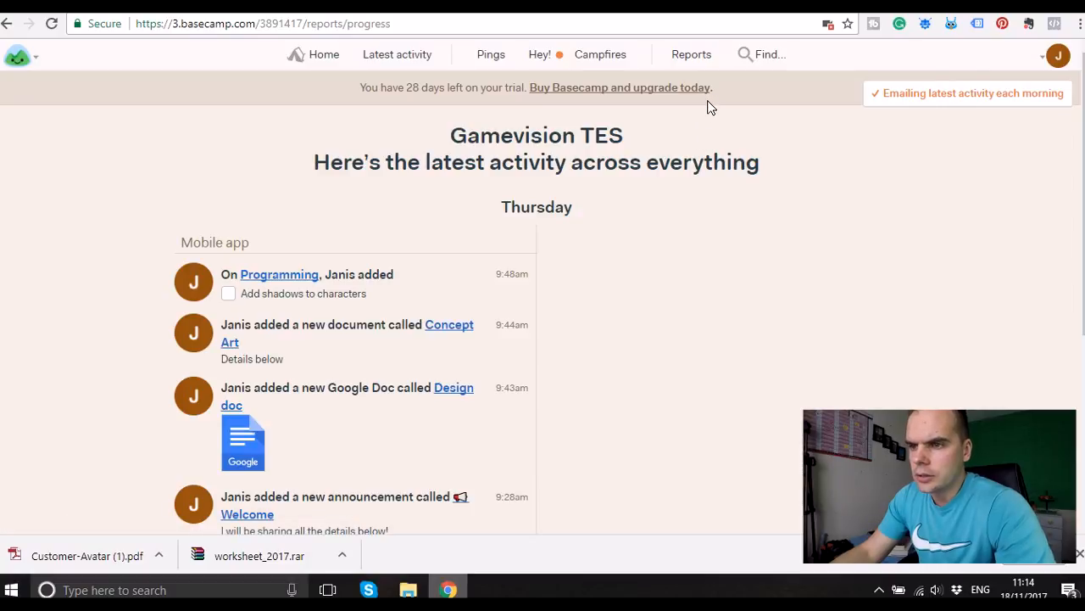
# Run the "What's overdue?" report, and the "What's on someone's plate?" report for the account holder, reviewing all assignments.
pyautogui.click(696, 56)
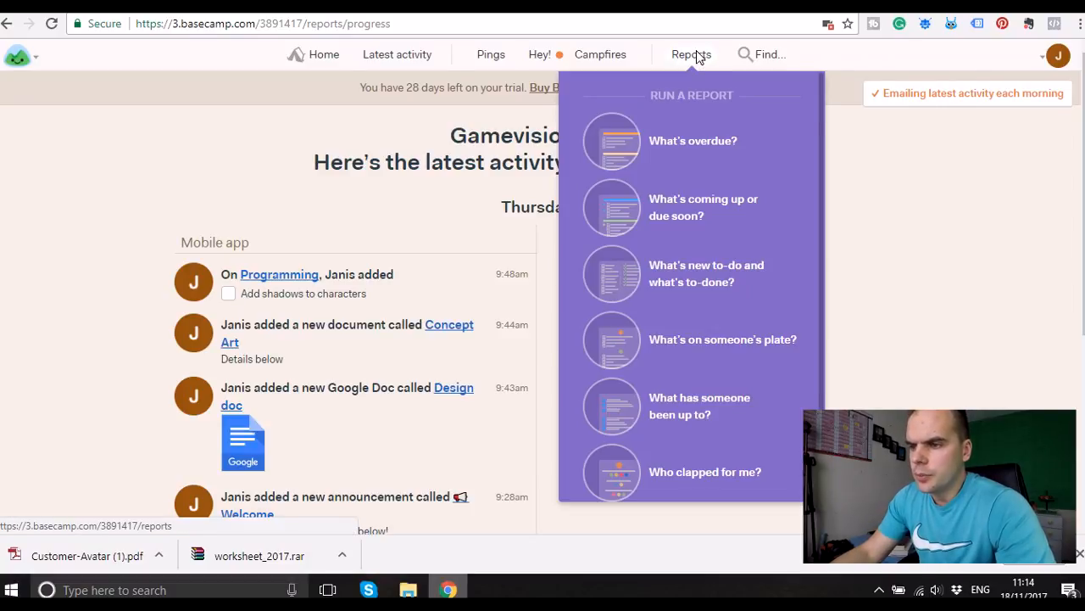
pyautogui.click(698, 140)
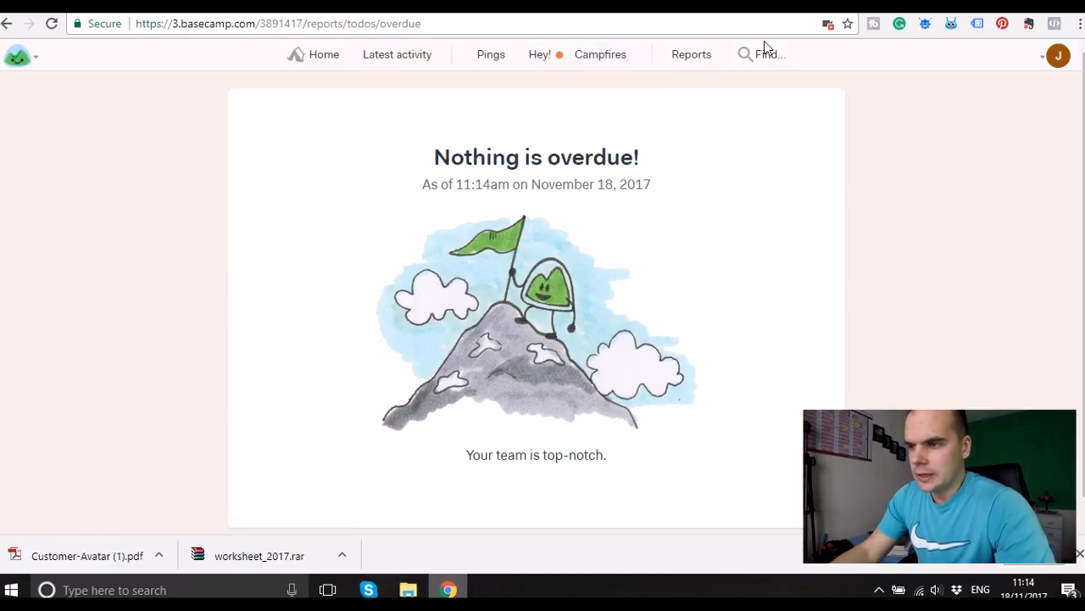
pyautogui.click(700, 58)
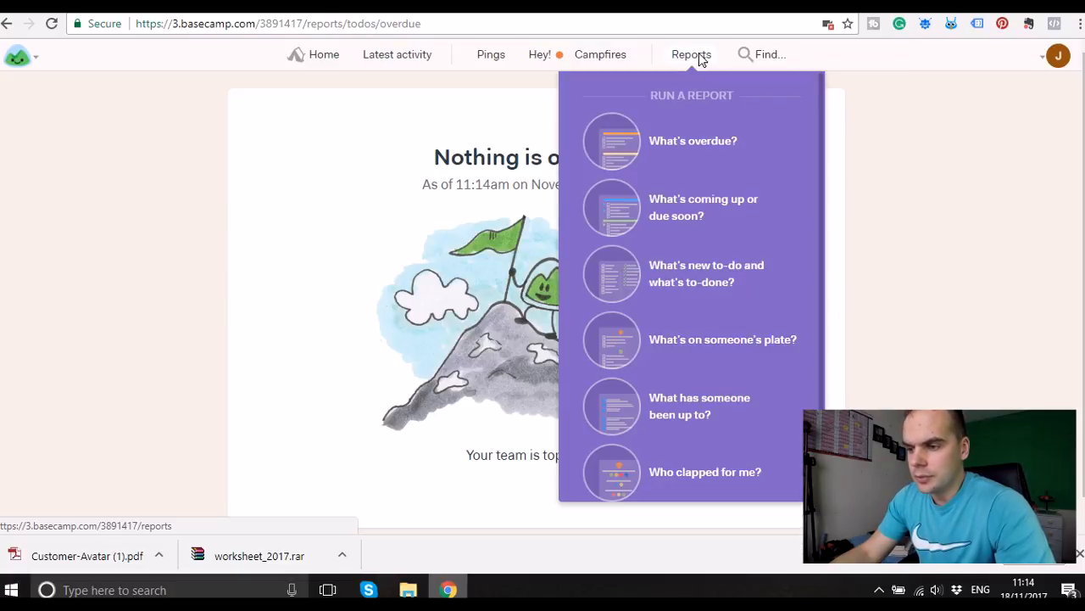
pyautogui.click(704, 340)
pyautogui.click(428, 161)
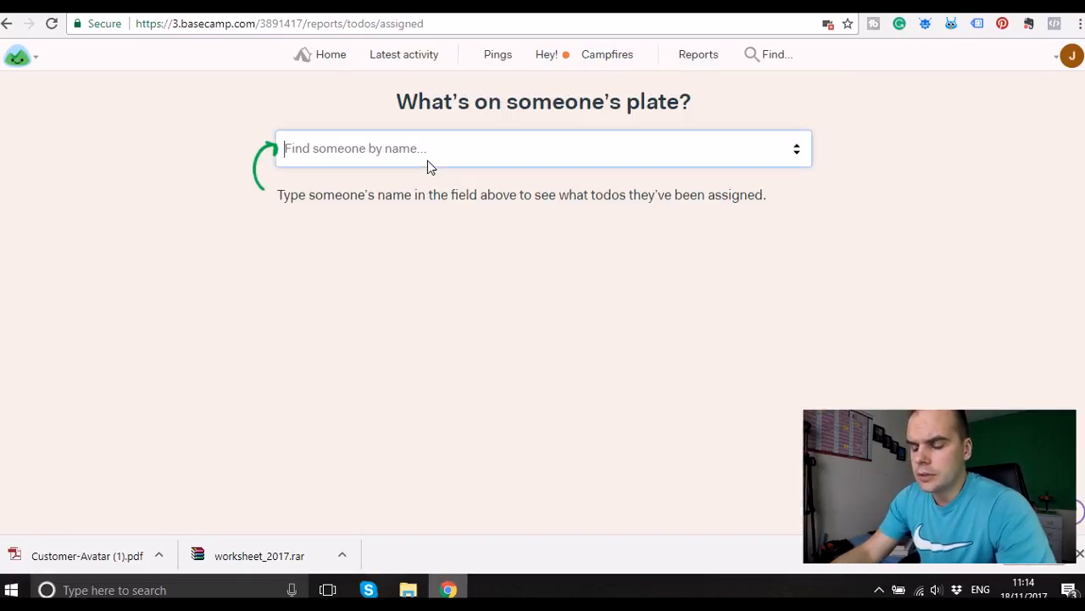
pyautogui.write('J')
pyautogui.click(322, 181)
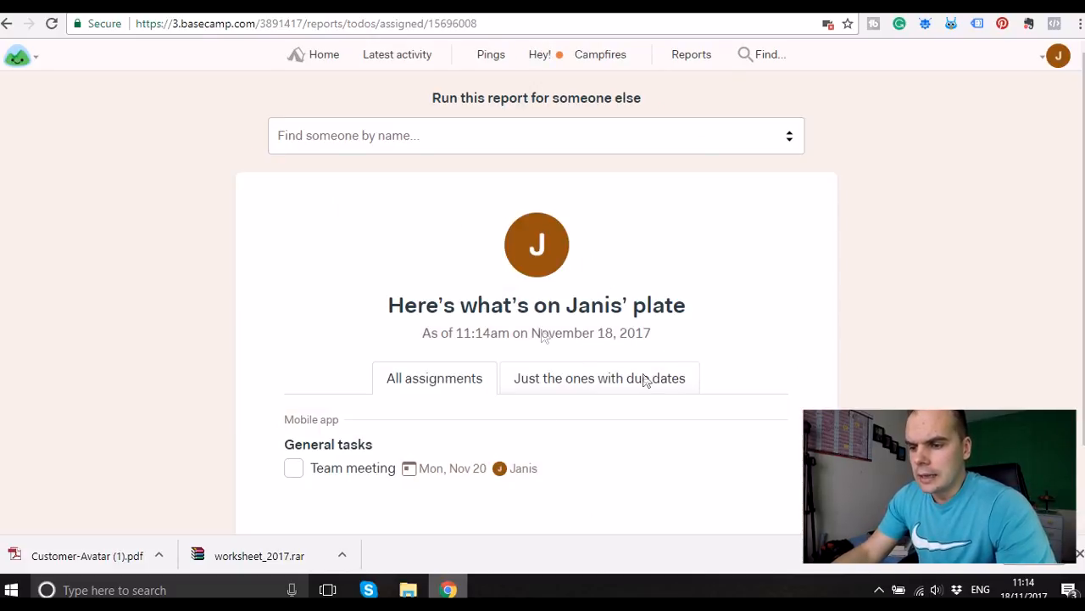
pyautogui.scroll(-2, 639, 158)
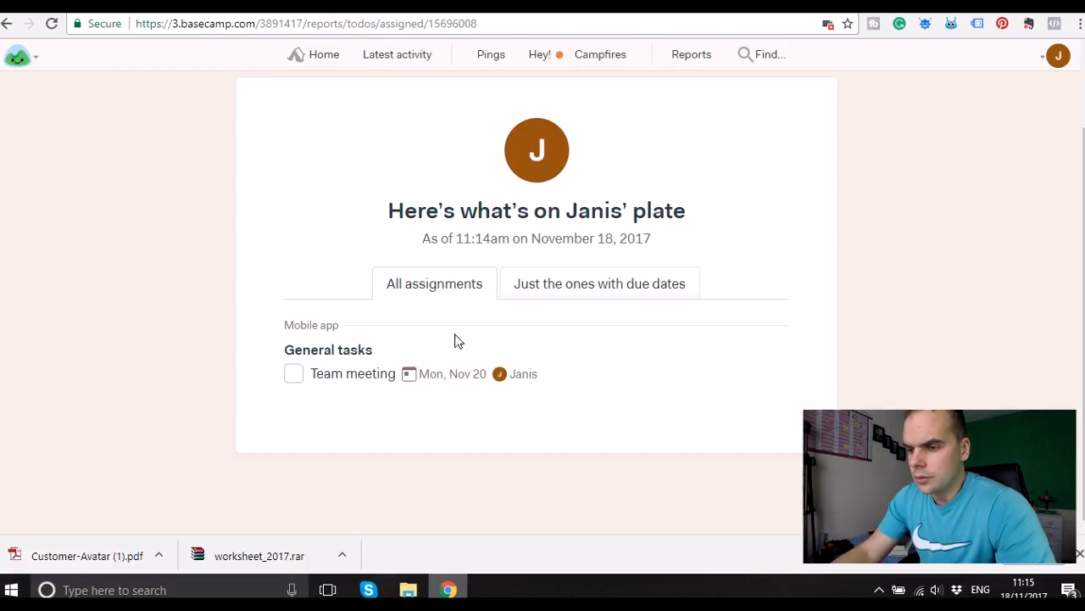
pyautogui.scroll(2, 674, 241)
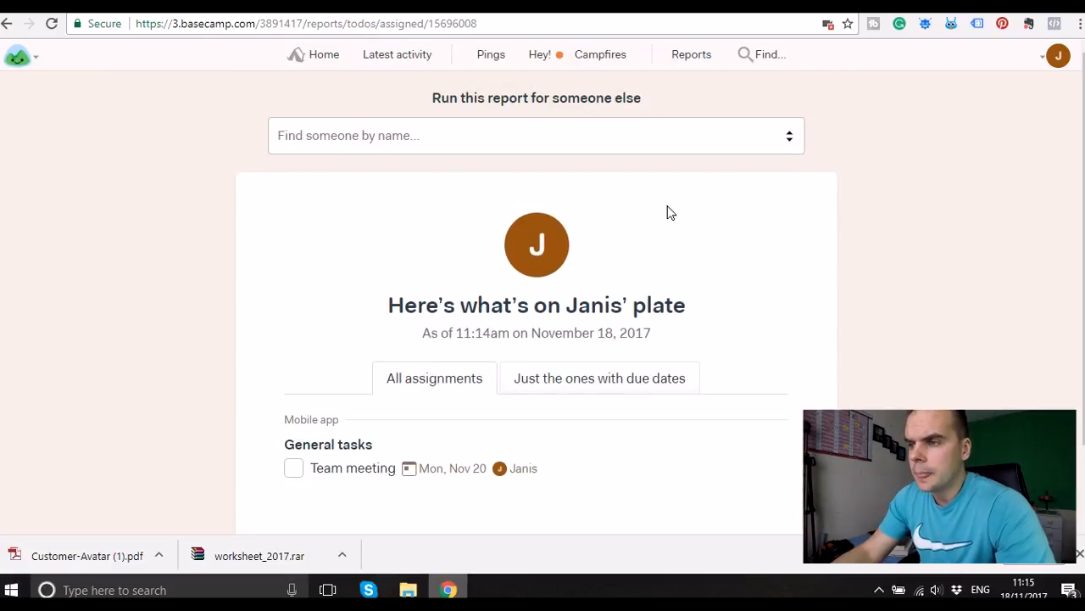
# Open the Making a Podcast project's To-dos and move Signup page below Add link in the Newsletter updates list.
pyautogui.click(331, 57)
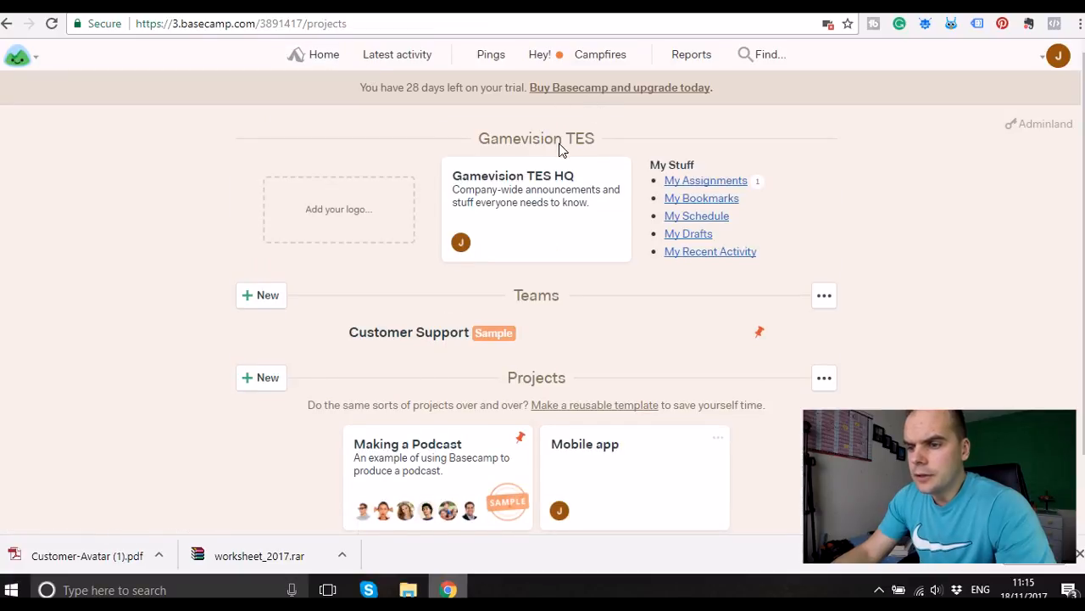
pyautogui.scroll(-1, 547, 189)
pyautogui.click(434, 381)
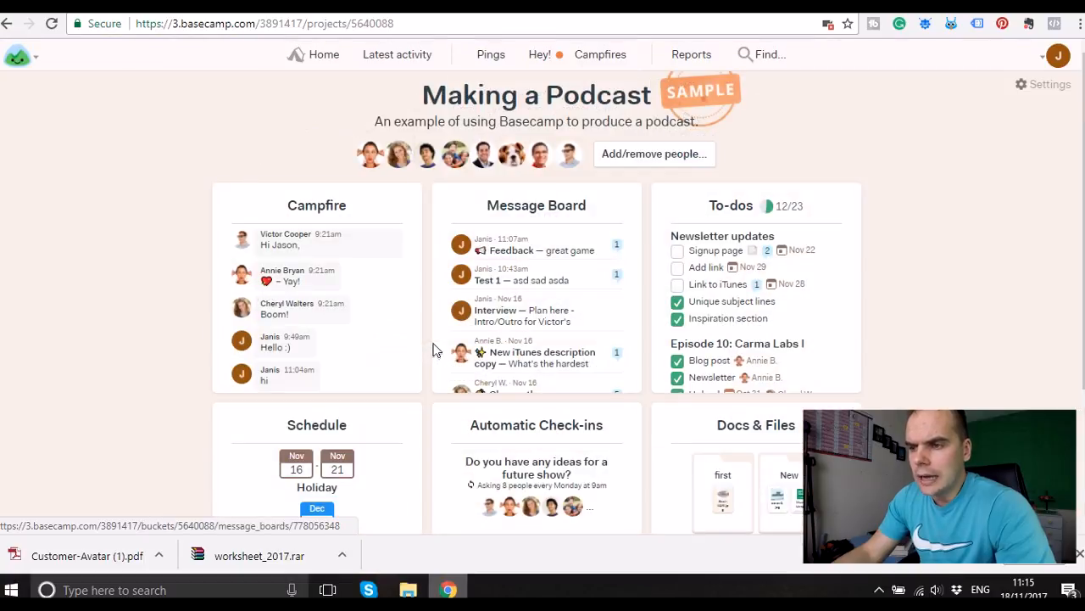
pyautogui.click(733, 280)
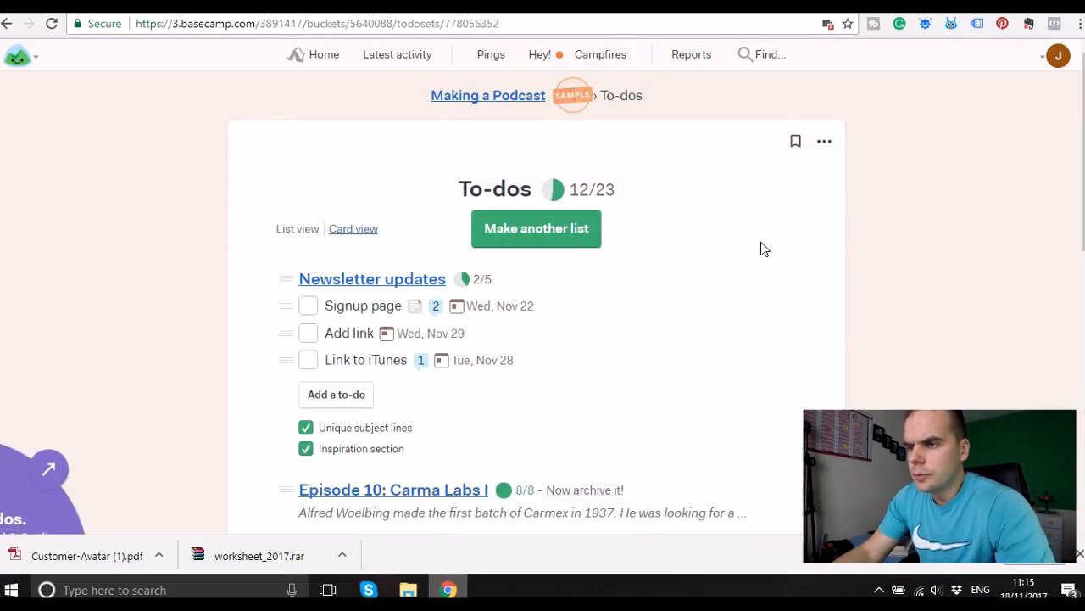
pyautogui.scroll(-2, 594, 214)
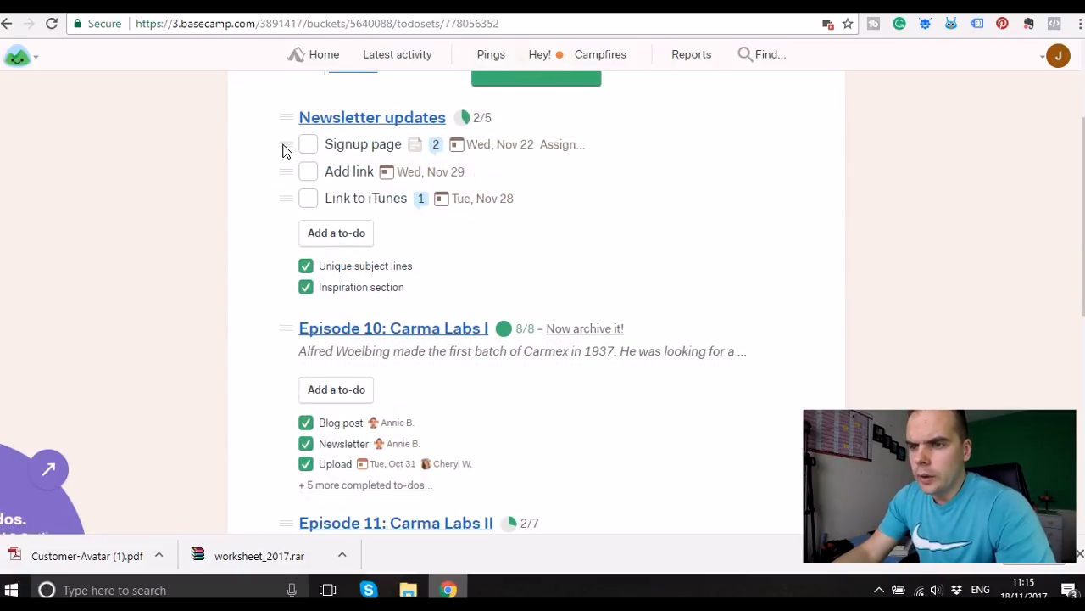
pyautogui.moveTo(284, 147); pyautogui.dragTo(276, 176)
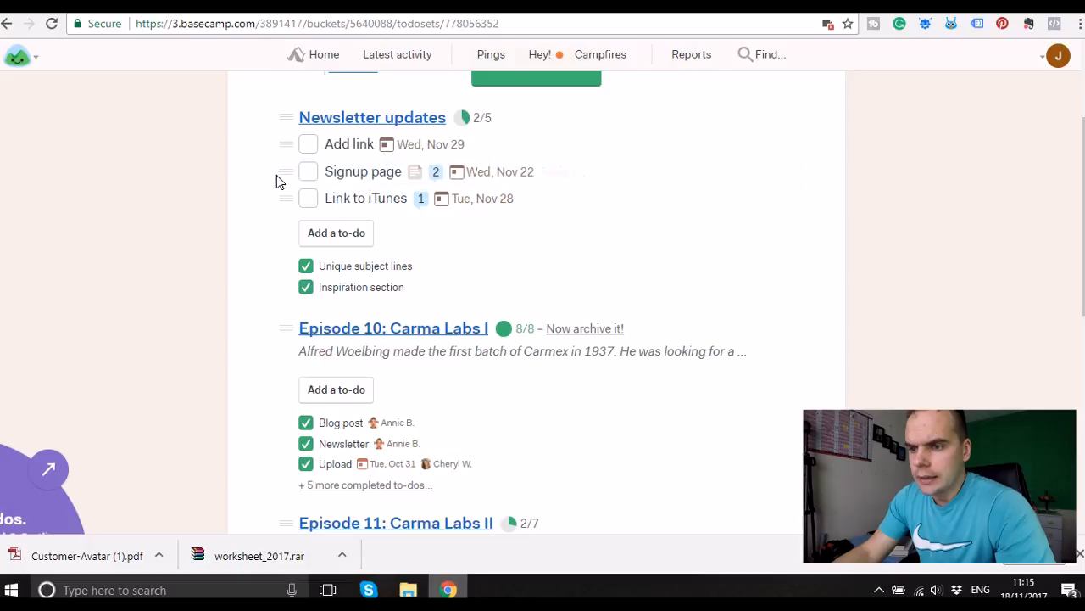
# Move the Edit to-do from Episode 11: Carma Labs II into the Episode #32 list, between Prepare questions and Newsletter.
pyautogui.scroll(-6, 330, 221)
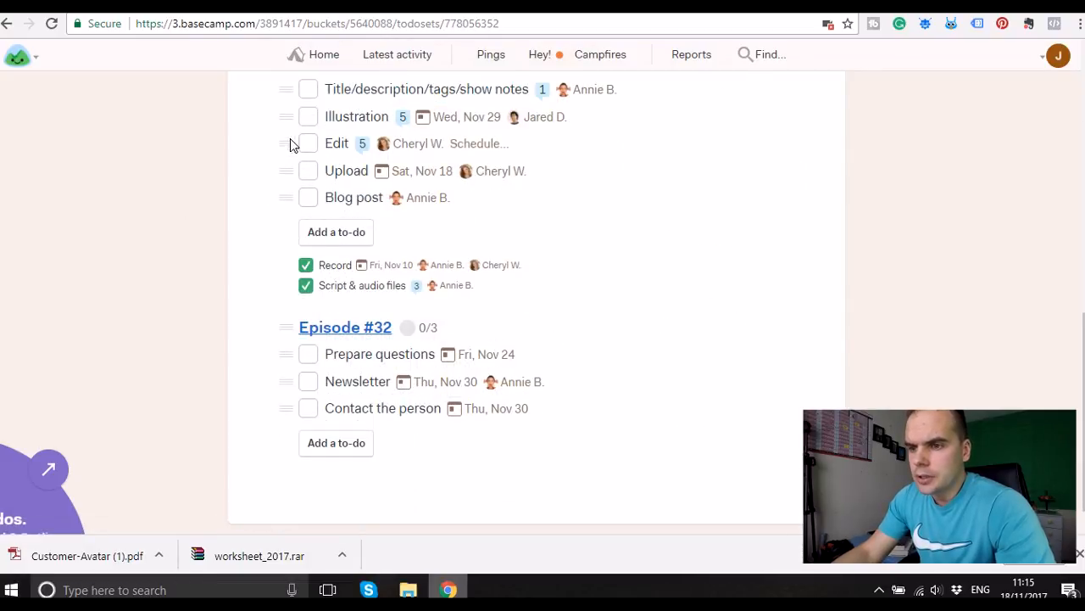
pyautogui.moveTo(286, 151); pyautogui.dragTo(289, 361)
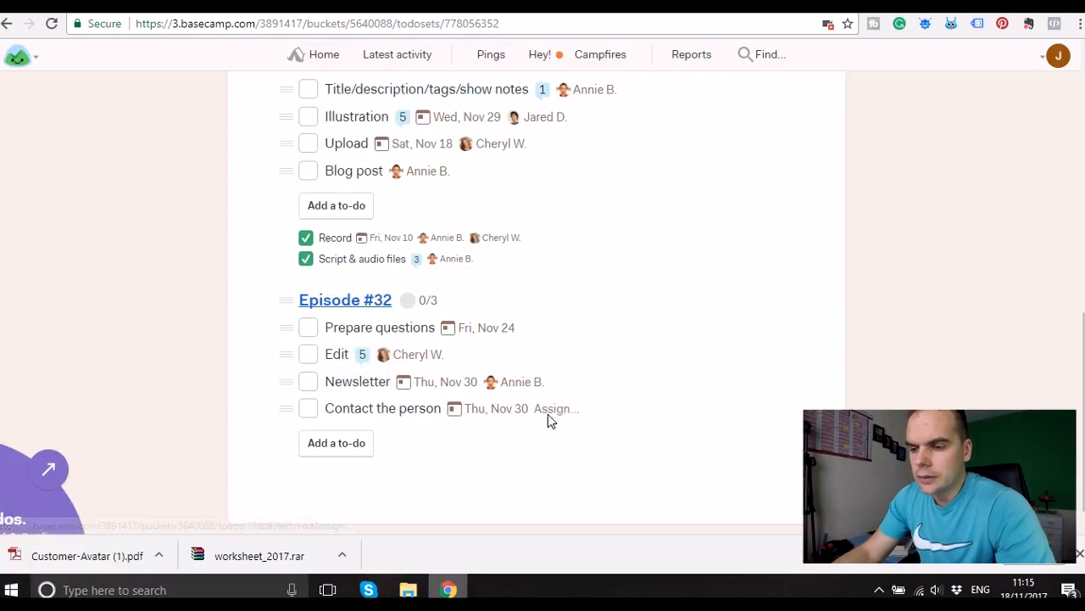
pyautogui.scroll(-1, 543, 416)
pyautogui.scroll(2, 528, 402)
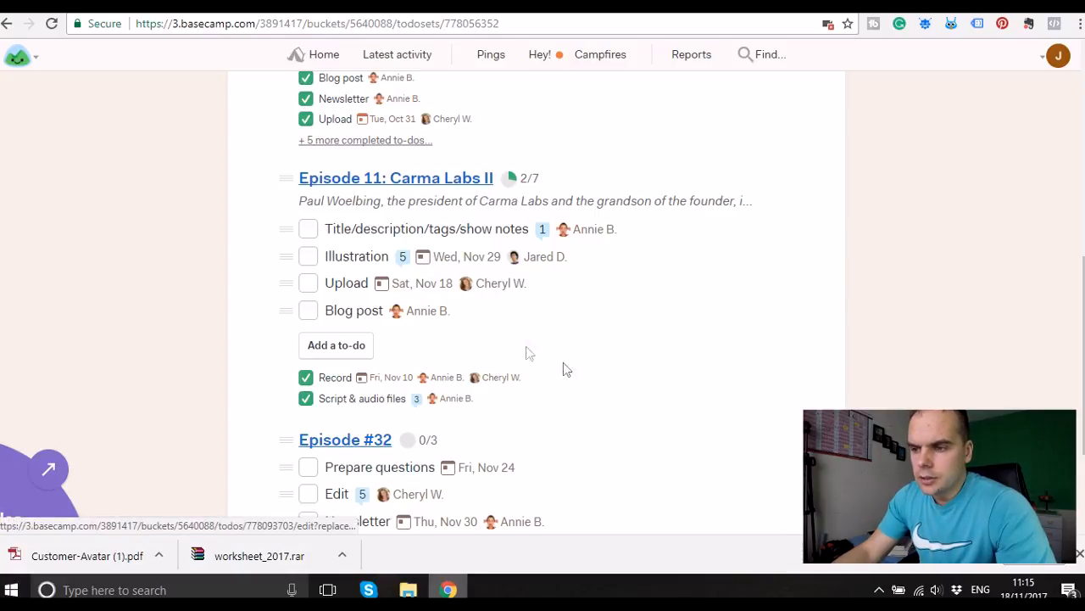
pyautogui.scroll(-2, 563, 362)
pyautogui.scroll(8, 560, 363)
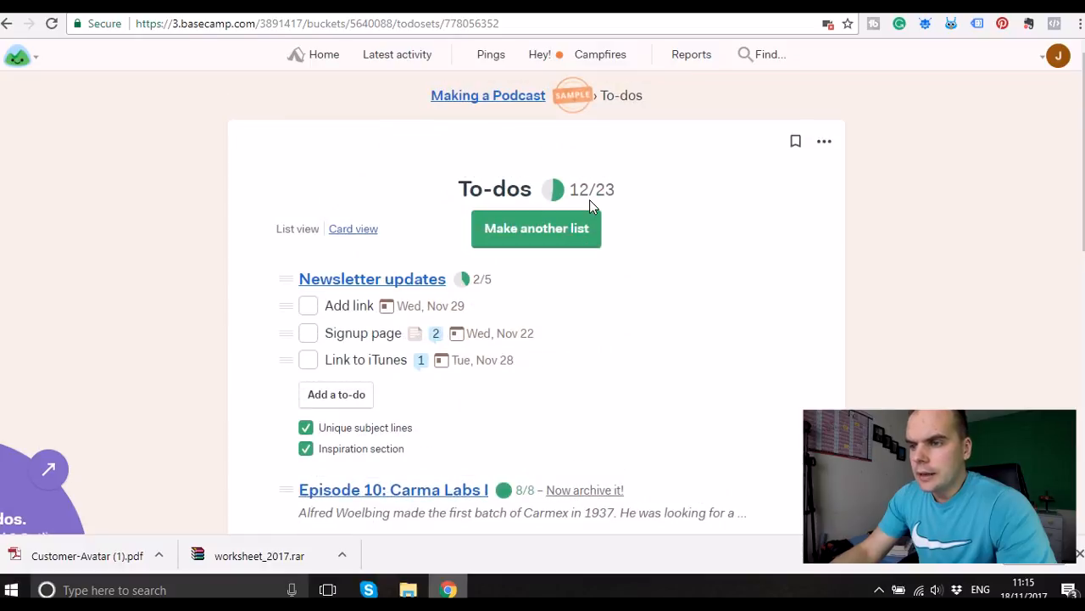
# Return to the Making a Podcast project page and look over its tools, from Campfire to Docs & Files.
pyautogui.moveTo(508, 87)
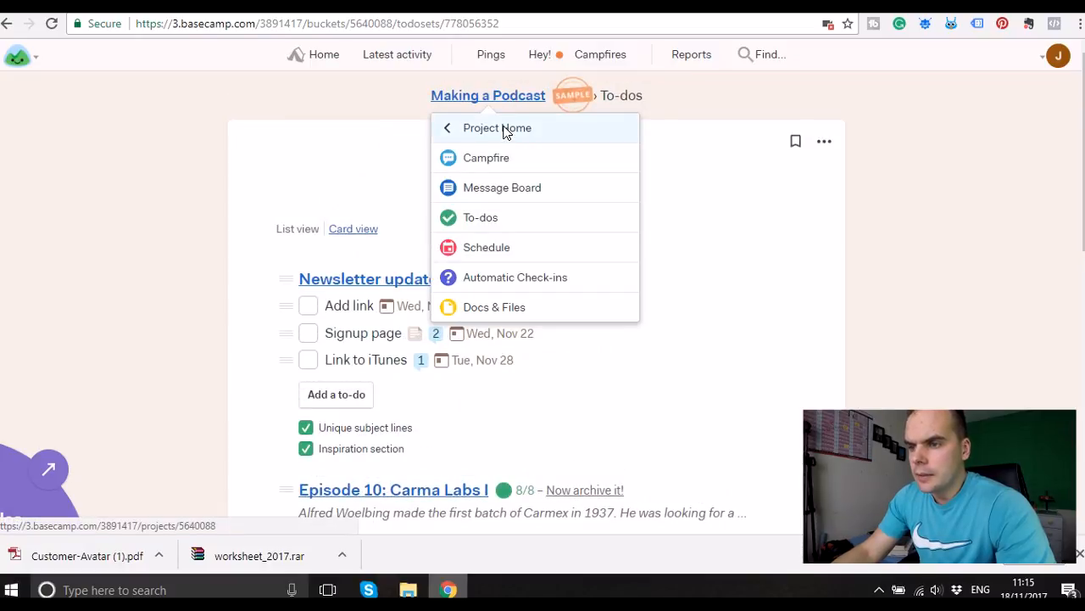
pyautogui.click(513, 126)
pyautogui.scroll(-2, 637, 242)
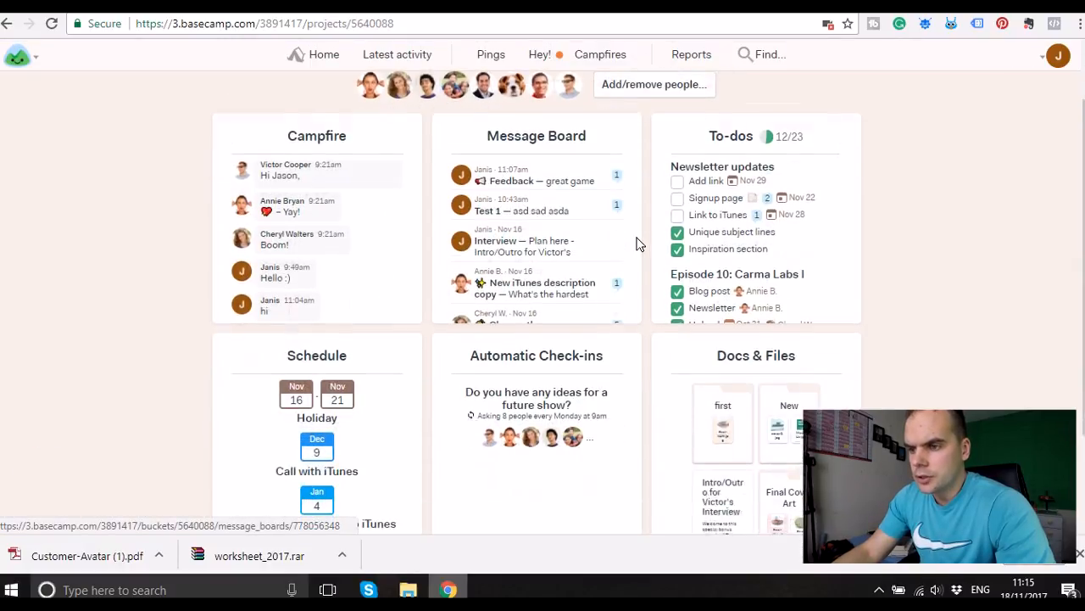
pyautogui.scroll(-2, 637, 238)
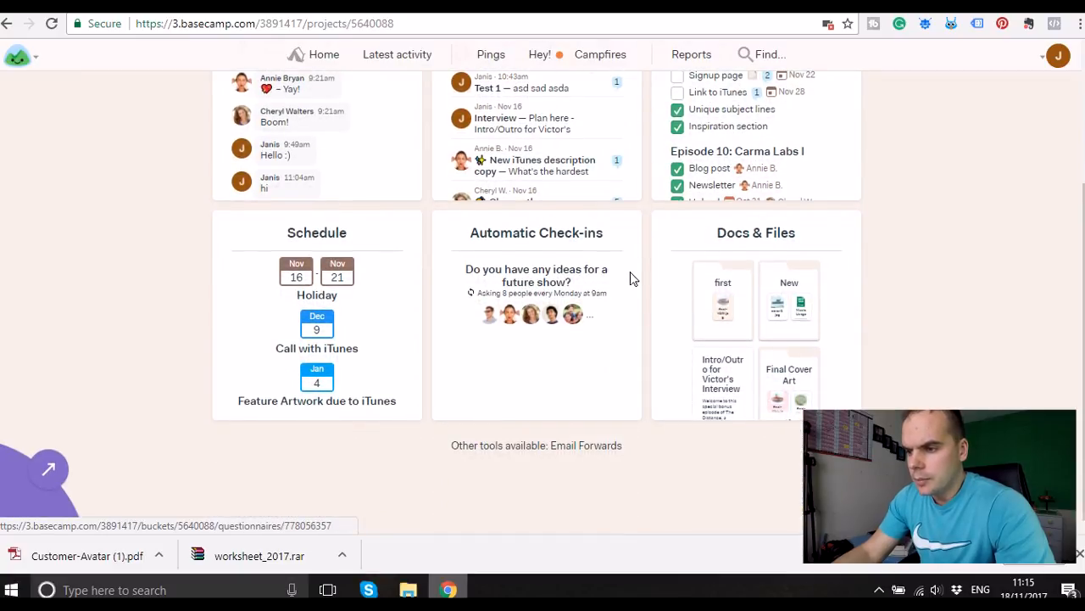
pyautogui.scroll(2, 630, 278)
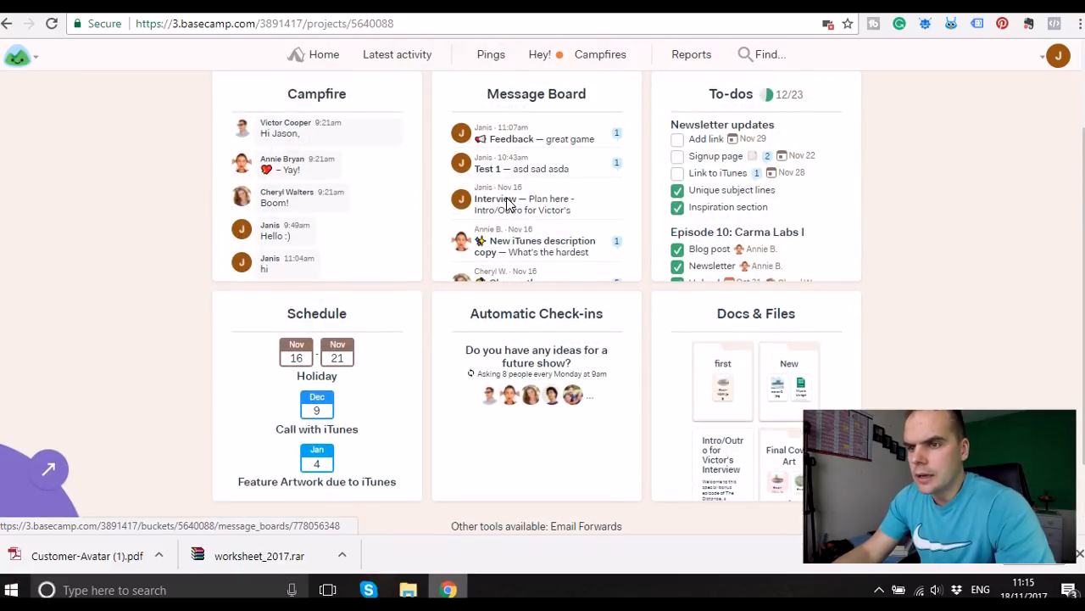